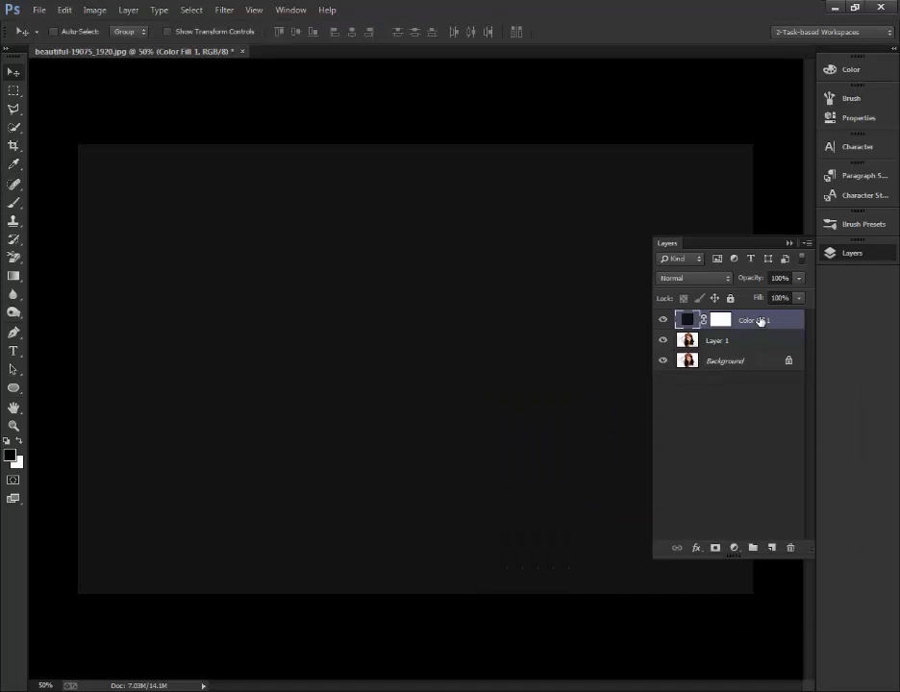
Move the Color Fill 1 layer below Layer 1 and rename Layer 1 as Imges 1.
left_click_drag(758, 321, 750, 345)
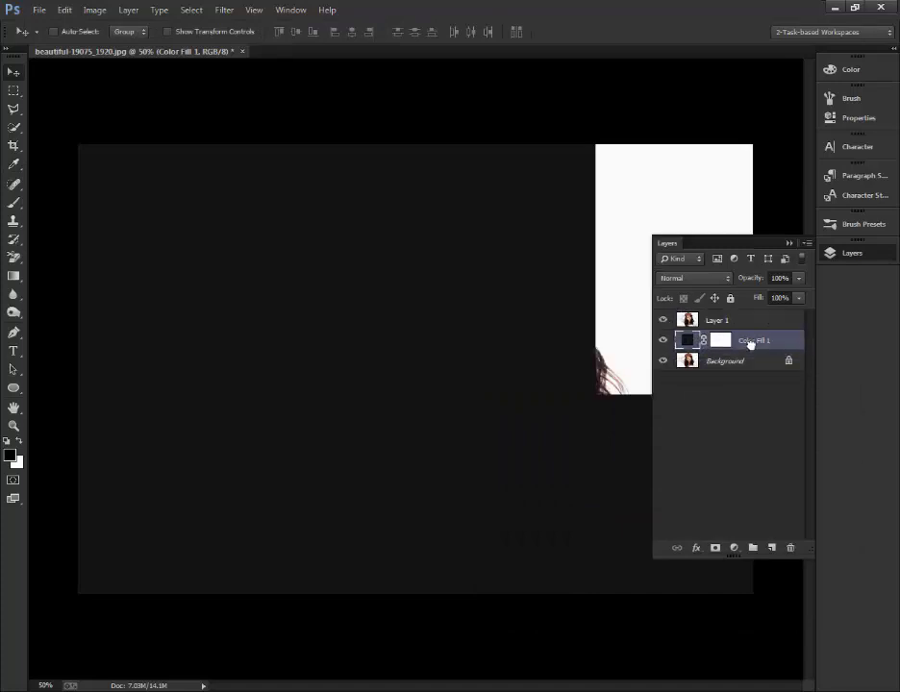
double_click(717, 322)
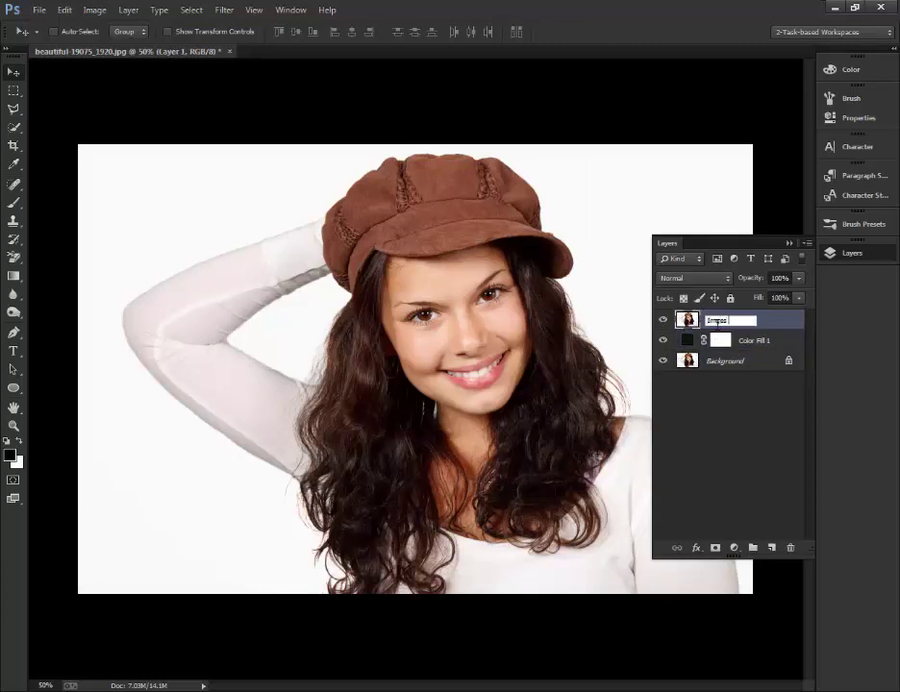
key("Return")
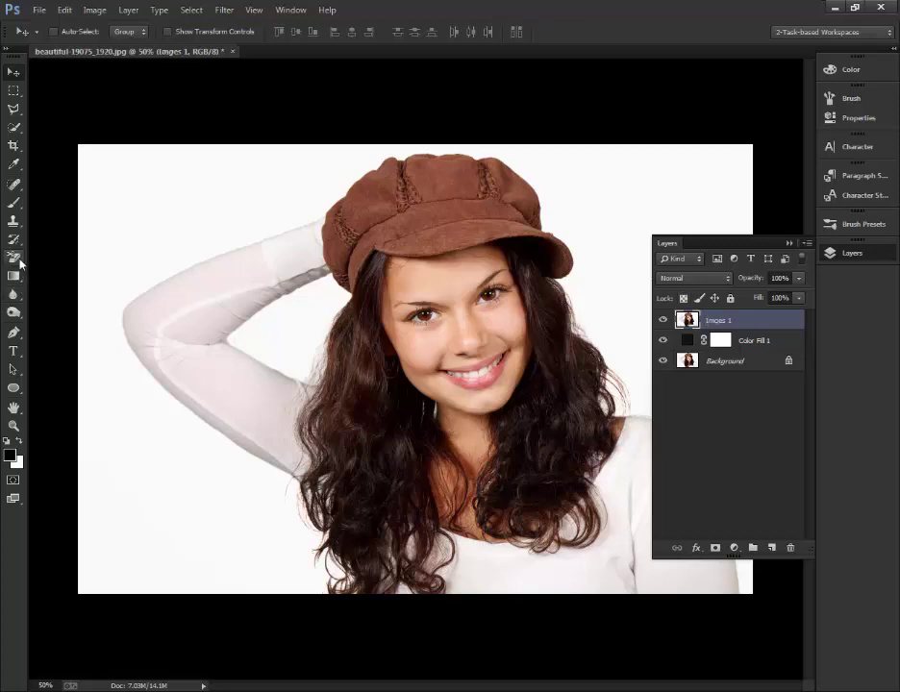
Activate the Background Eraser tool with its tolerance set to 30%.
left_click_drag(19, 262, 61, 273)
key("Return")
left_click_drag(183, 462, 85, 438)
mouse_move(117, 394)
left_mouse_down()
mouse_move(99, 423)
mouse_move(77, 387)
mouse_move(92, 630)
mouse_move(81, 144)
mouse_move(149, 149)
left_mouse_up()
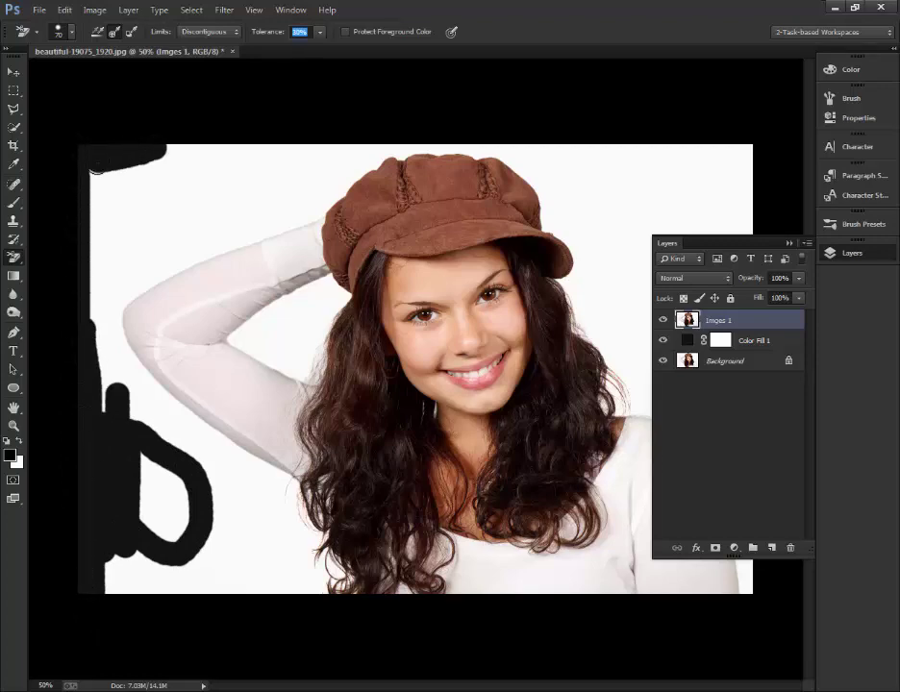
left_click_drag(96, 169, 102, 334)
key("ctrl+z")
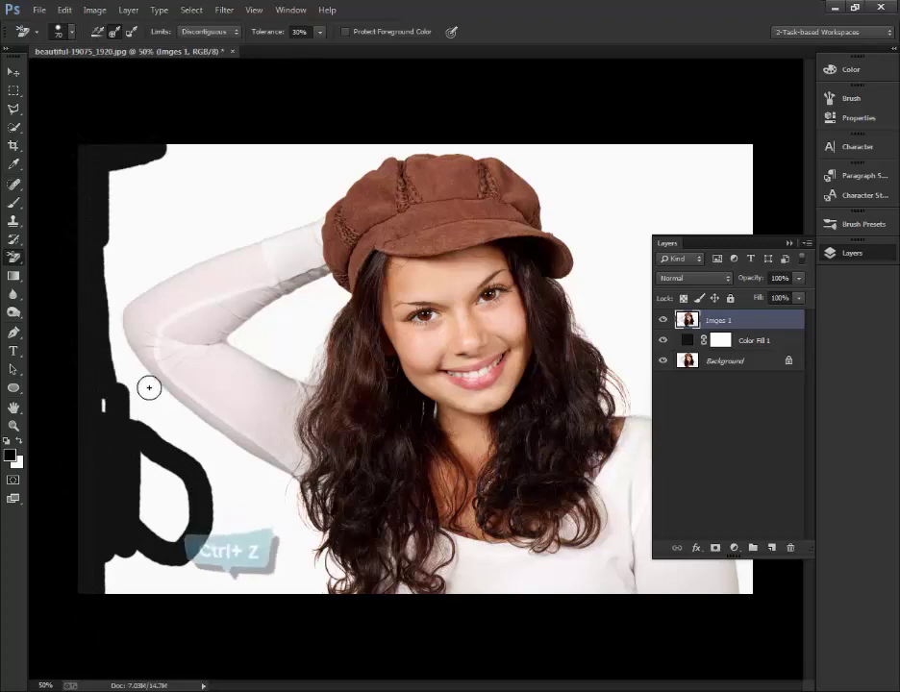
key("ctrl+plus")
key("ctrl+plus")
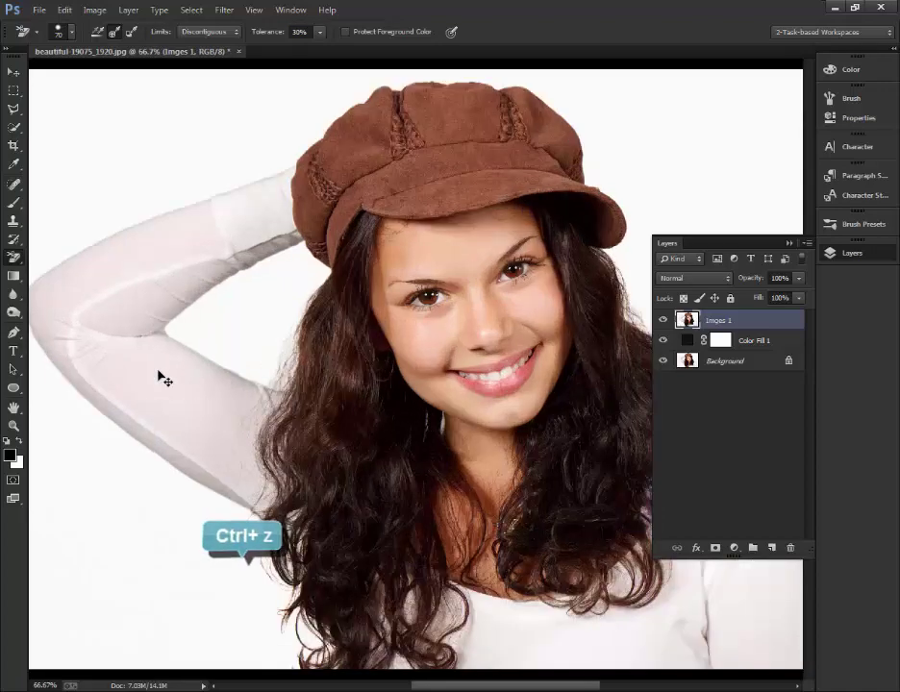
scroll(314, 602, "down", 5)
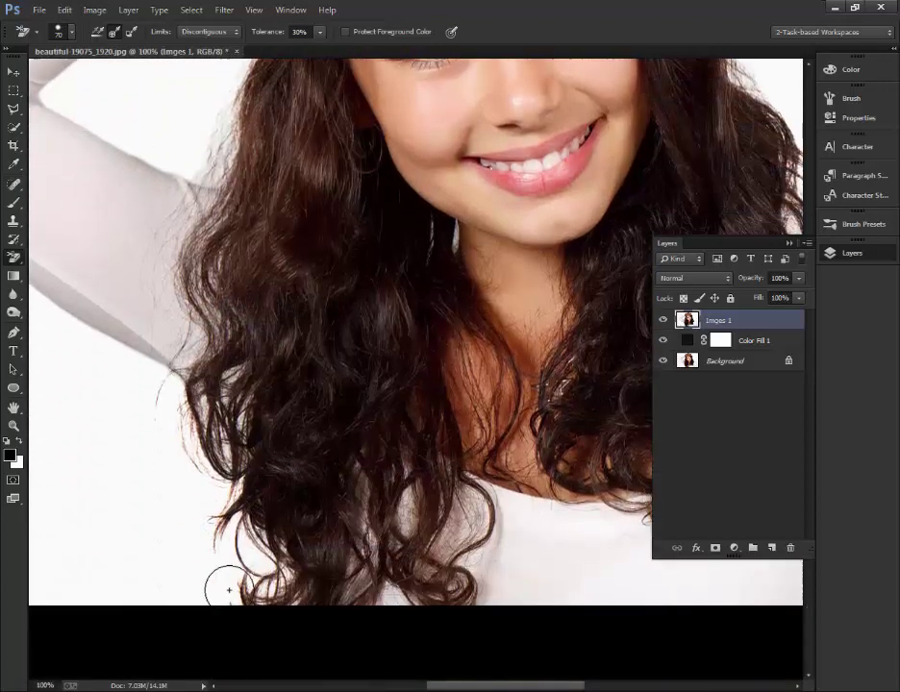
mouse_move(168, 315)
left_mouse_down()
mouse_move(235, 462)
mouse_move(255, 555)
left_mouse_up()
mouse_move(202, 437)
left_mouse_down()
mouse_move(146, 303)
mouse_move(105, 285)
mouse_move(54, 240)
mouse_move(56, 261)
left_mouse_up()
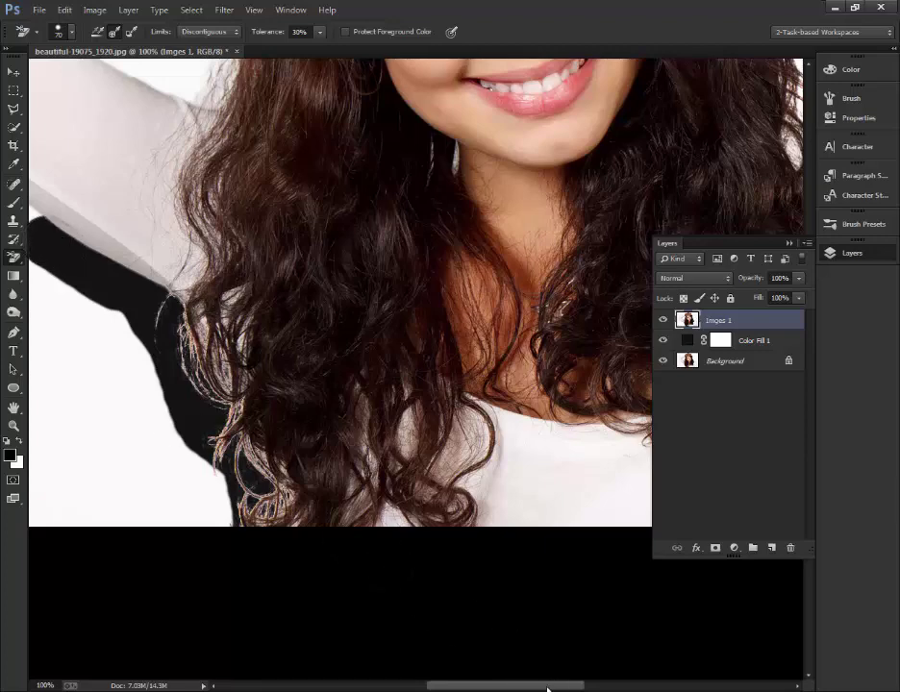
scroll(467, 664, "left", 3)
key("ctrl+z")
key("ctrl+z")
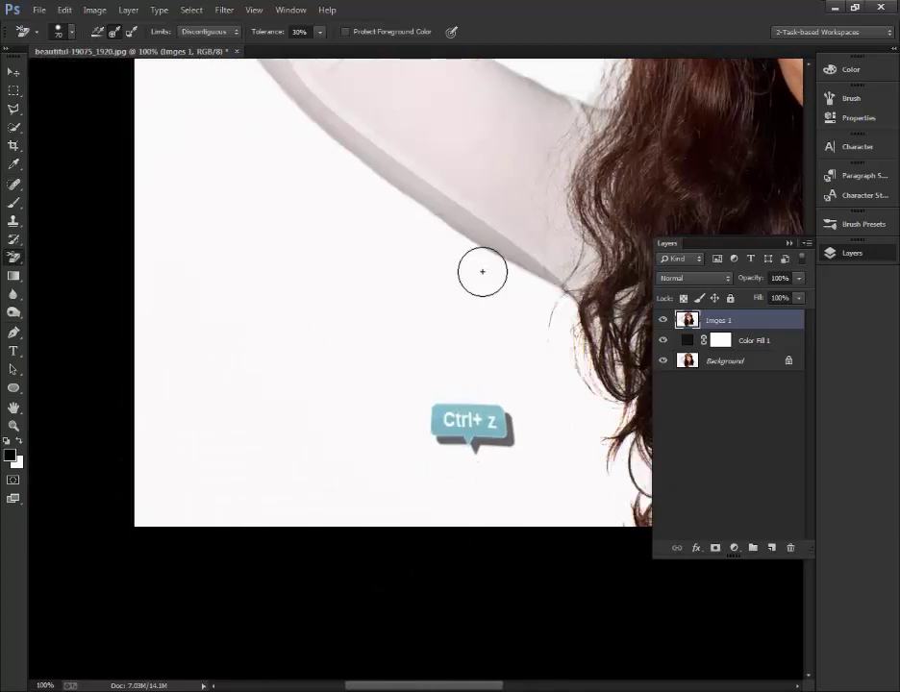
Erase the white background beside the hair and below the raised arm, reducing the brush size to 25 for the arm's edge.
mouse_move(486, 276)
left_mouse_down()
mouse_move(567, 319)
mouse_move(658, 469)
mouse_move(663, 458)
mouse_move(670, 498)
mouse_move(585, 377)
mouse_move(590, 458)
mouse_move(615, 519)
left_mouse_up()
mouse_move(534, 351)
left_mouse_down()
mouse_move(494, 317)
mouse_move(456, 277)
mouse_move(415, 265)
left_mouse_up()
key("ctrl+plus")
key("ctrl+plus")
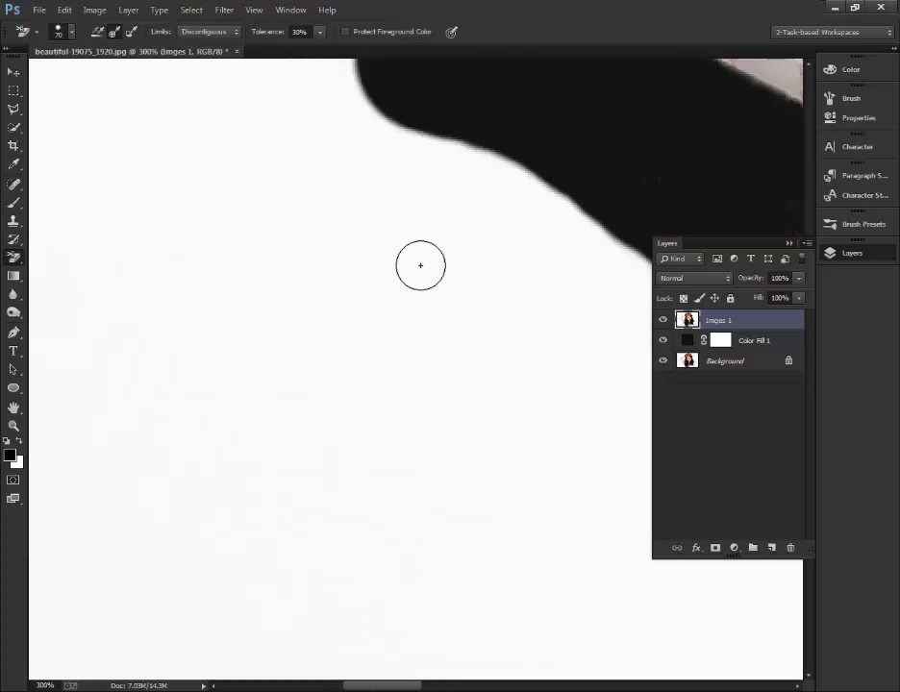
scroll(628, 329, "up", 2)
scroll(628, 329, "up", 4)
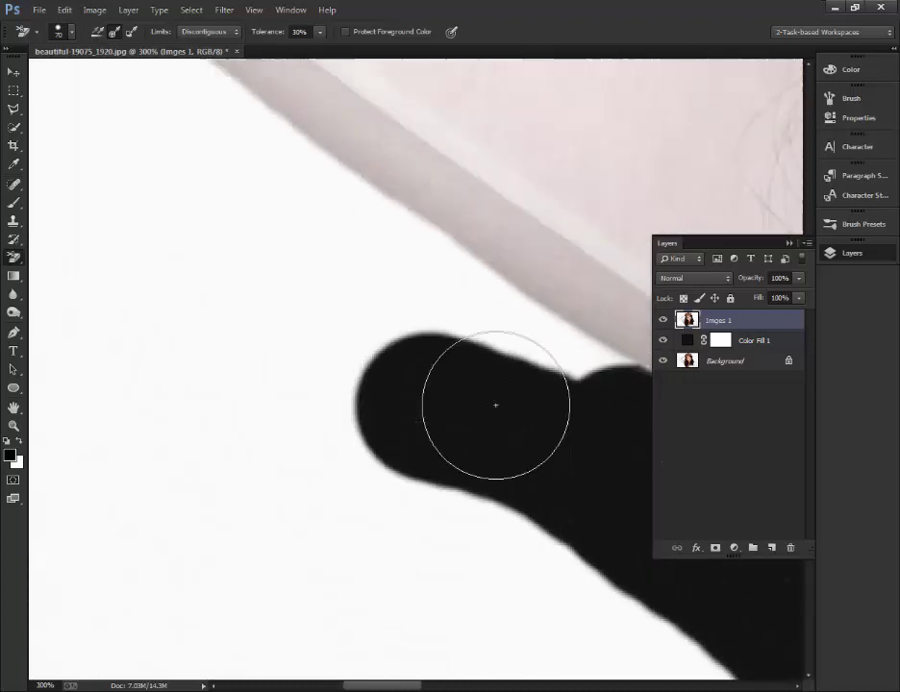
key("bracketleft")
key("bracketleft")
key("bracketleft")
key("bracketleft")
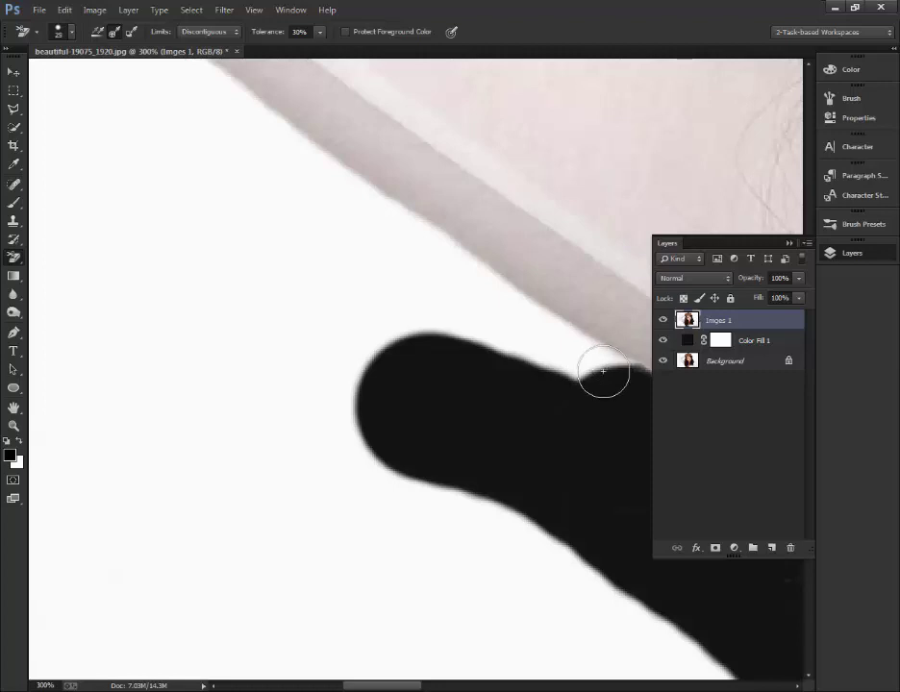
mouse_move(599, 369)
left_mouse_down()
mouse_move(558, 354)
mouse_move(539, 332)
left_mouse_up()
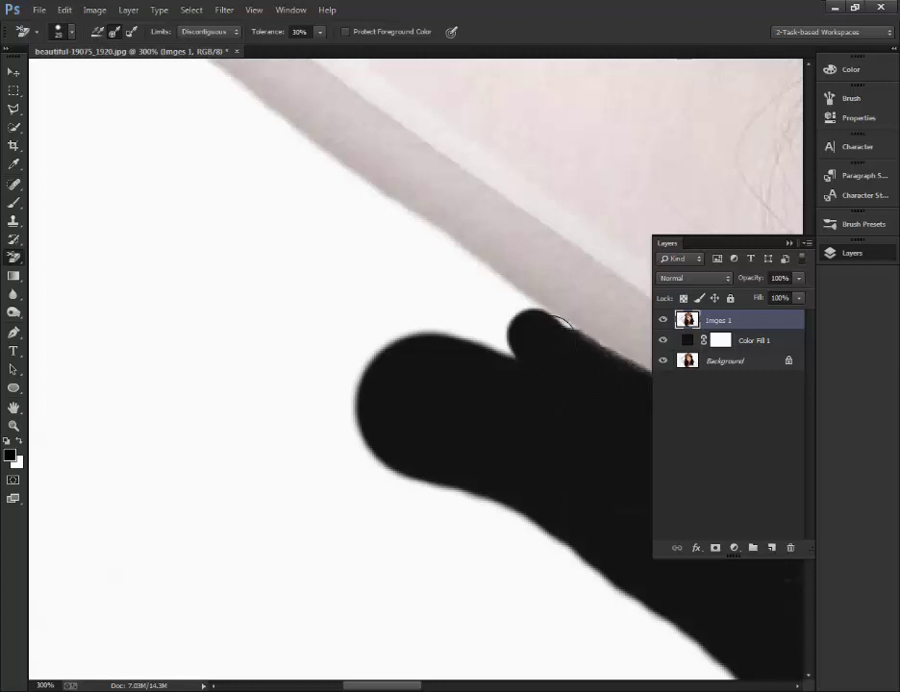
mouse_move(412, 244)
left_mouse_down()
mouse_move(483, 297)
mouse_move(501, 340)
mouse_move(332, 246)
mouse_move(376, 393)
left_mouse_up()
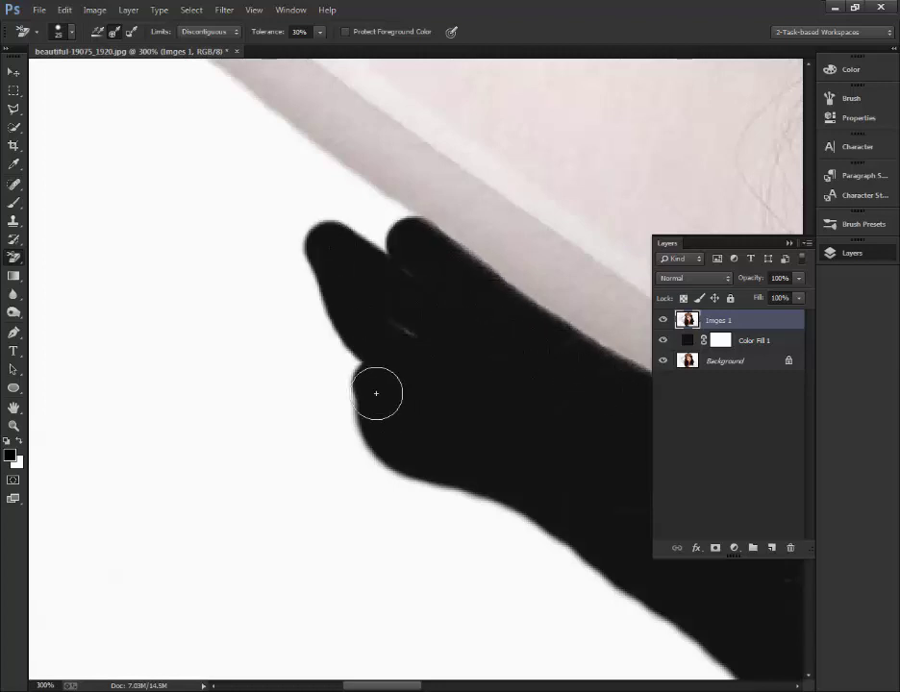
Enlarge the brush and erase a wider band of white background below the raised arm.
key("bracketright")
key("bracketright")
key("bracketright")
key("bracketright")
key("bracketright")
key("bracketright")
mouse_move(362, 350)
left_mouse_down()
mouse_move(410, 410)
mouse_move(182, 196)
mouse_move(238, 402)
left_mouse_up()
Reduce the brush size to 25 and erase the white strip remaining along the raised arm's lower edge.
scroll(238, 402, "up", 3)
key("bracketleft")
key("bracketleft")
key("bracketleft")
key("bracketleft")
key("bracketleft")
key("bracketleft")
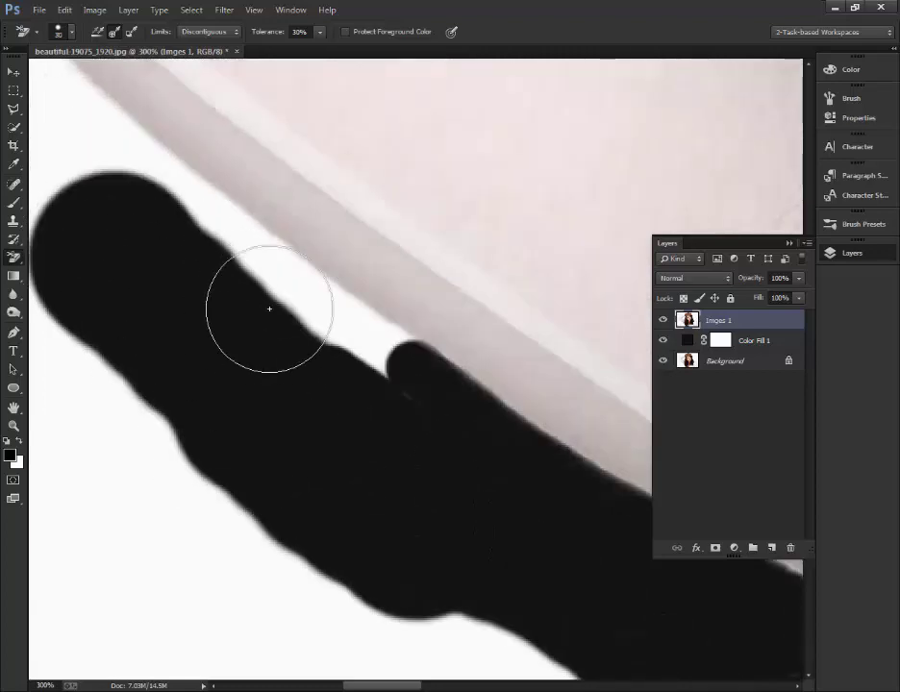
mouse_move(234, 233)
left_mouse_down()
mouse_move(325, 283)
mouse_move(357, 322)
mouse_move(418, 348)
left_mouse_up()
scroll(312, 271, "up", 3)
mouse_move(81, 207)
left_mouse_down()
mouse_move(157, 292)
mouse_move(227, 320)
left_mouse_up()
scroll(398, 639, "up", 2)
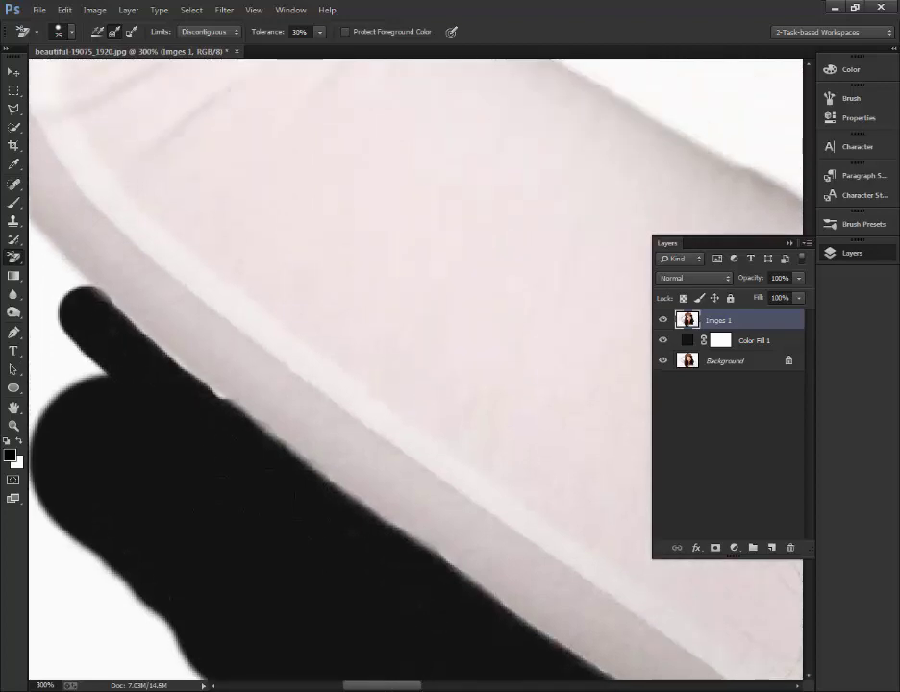
Continue erasing the white background along the arm's outer edge up to just below the elbow.
scroll(352, 562, "left", 6)
scroll(433, 554, "up", 5)
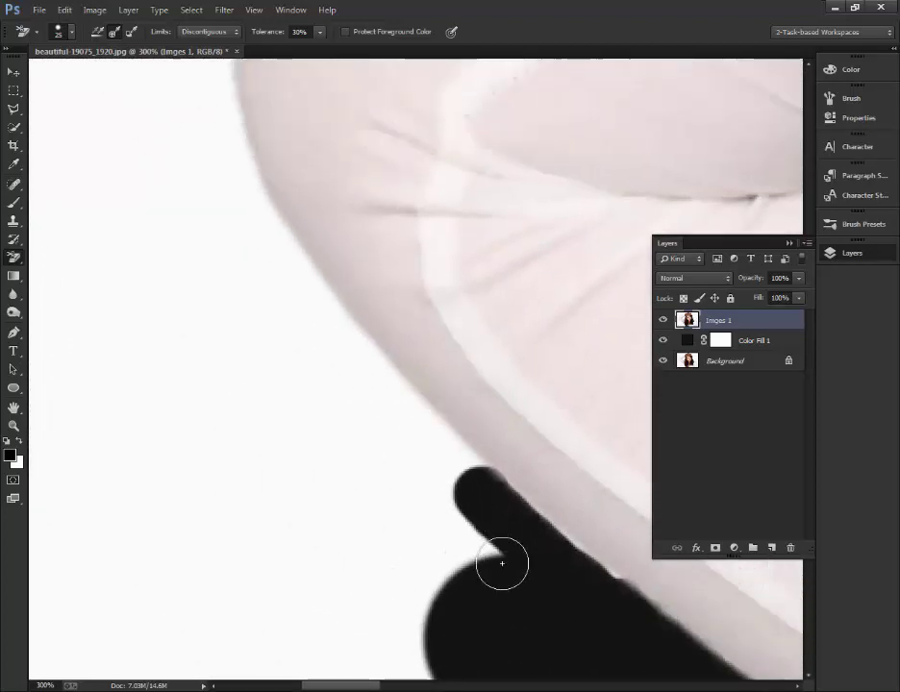
left_click(300, 387)
mouse_move(350, 426)
left_mouse_down()
mouse_move(379, 408)
mouse_move(275, 250)
left_mouse_up()
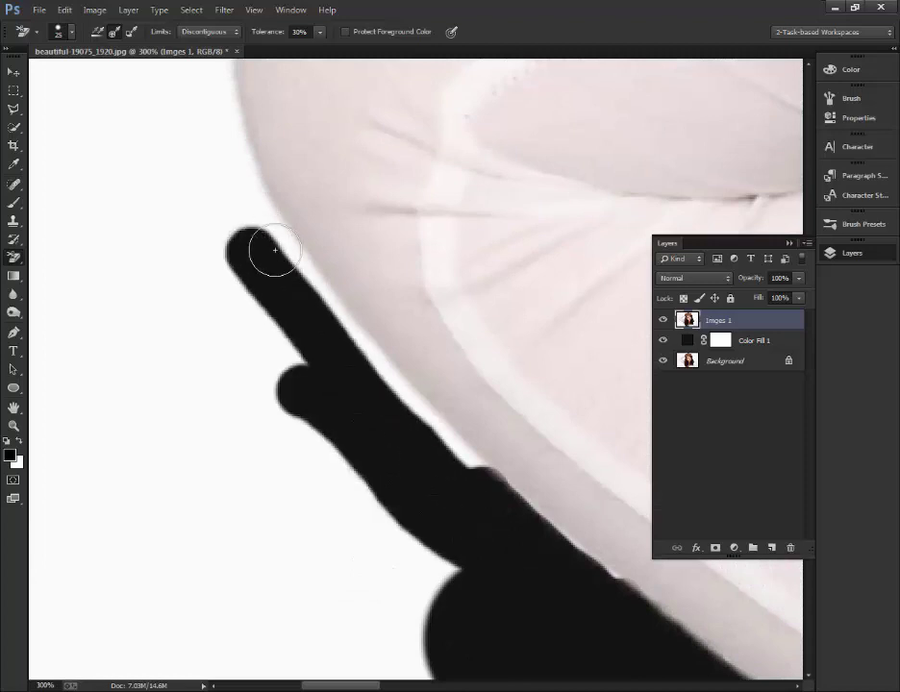
left_click(237, 196)
left_click_drag(236, 192, 257, 229)
left_click_drag(368, 357, 423, 422)
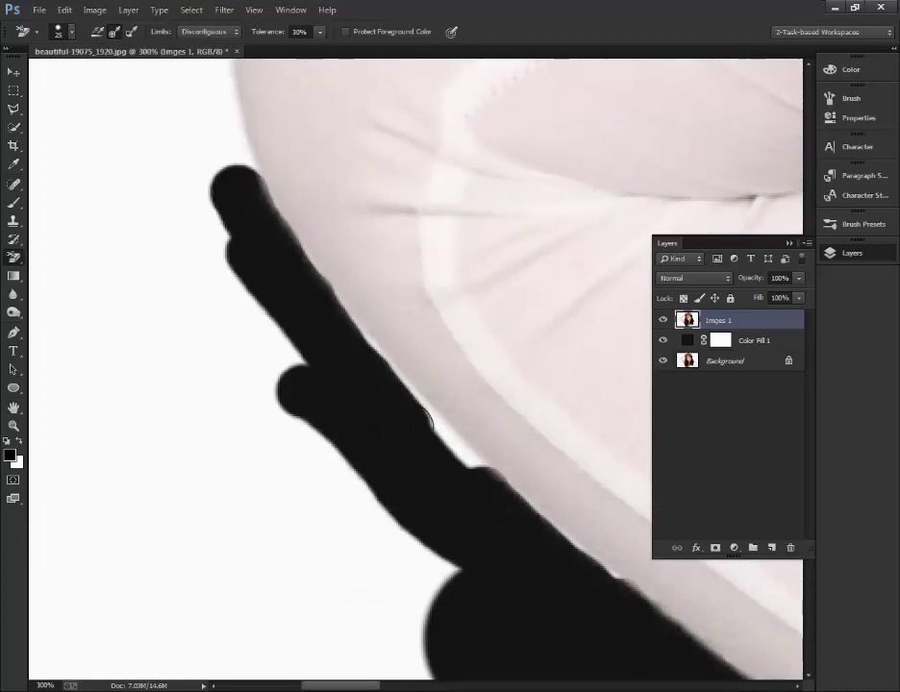
scroll(269, 385, "up", 8)
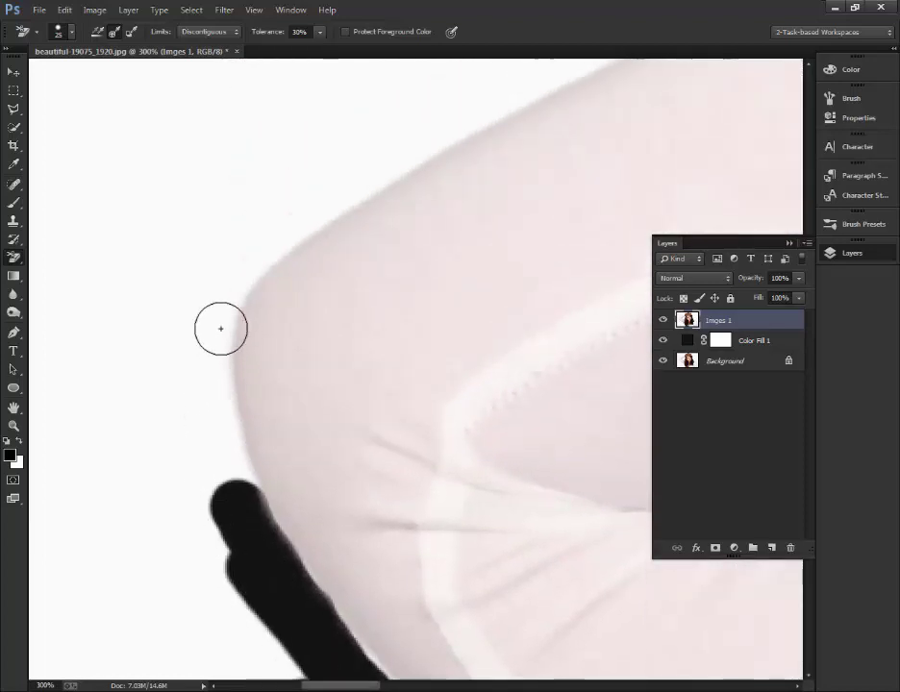
mouse_move(261, 294)
left_mouse_down()
mouse_move(218, 344)
mouse_move(210, 378)
mouse_move(205, 448)
mouse_move(230, 546)
left_mouse_up()
scroll(194, 500, "up", 2)
scroll(269, 360, "up", 1)
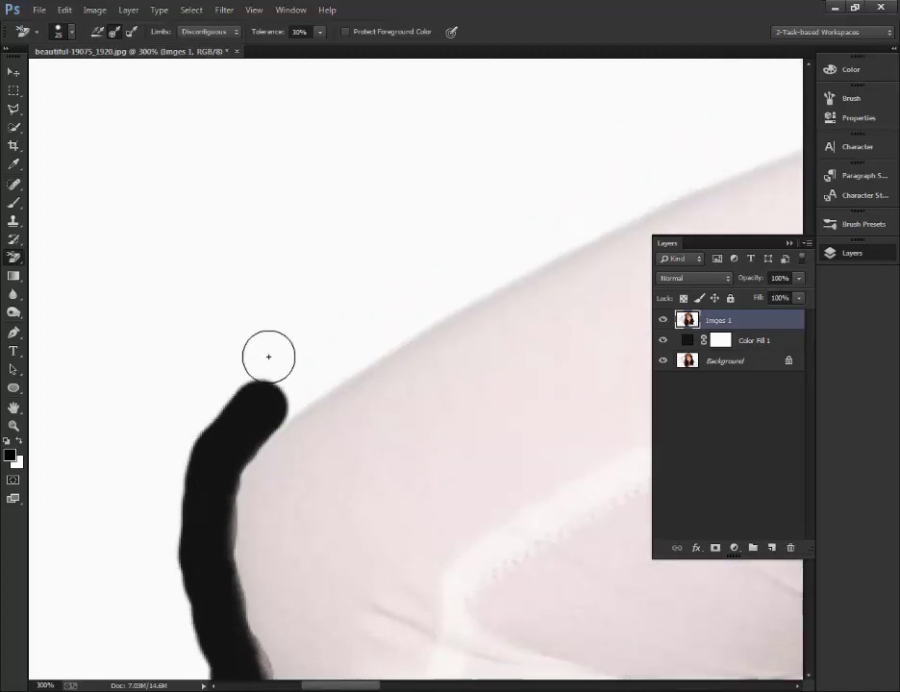
scroll(201, 321, "down", 2)
key("ctrl+z")
Erase the white background around the elbow and along the beginning of the arm's upper edge.
mouse_move(253, 279)
left_mouse_down()
mouse_move(217, 316)
mouse_move(207, 344)
mouse_move(201, 396)
mouse_move(218, 485)
left_mouse_up()
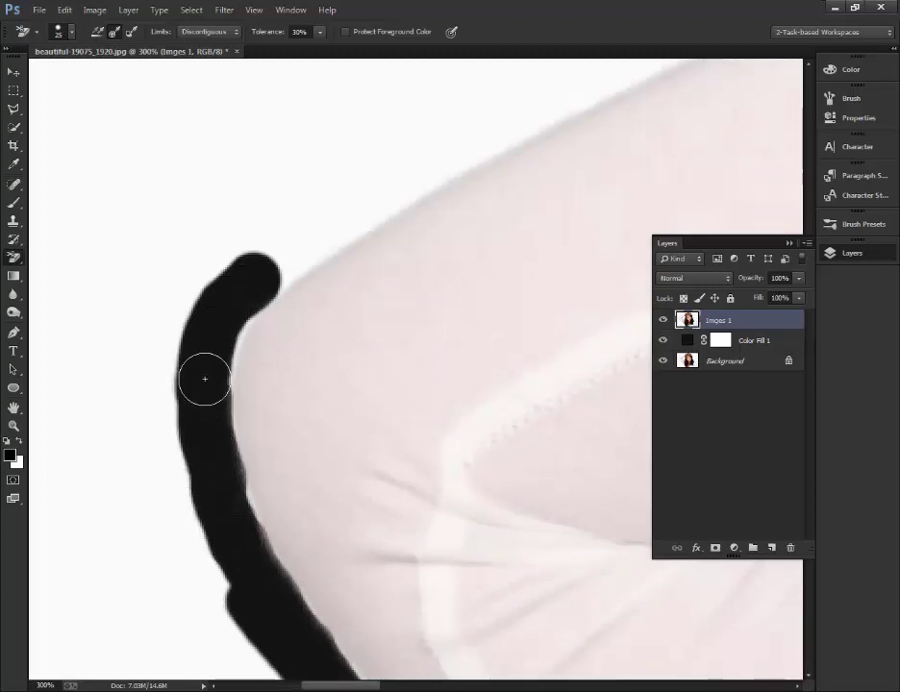
scroll(213, 327, "up", 2)
mouse_move(478, 183)
left_mouse_down()
mouse_move(321, 274)
mouse_move(257, 290)
left_mouse_up()
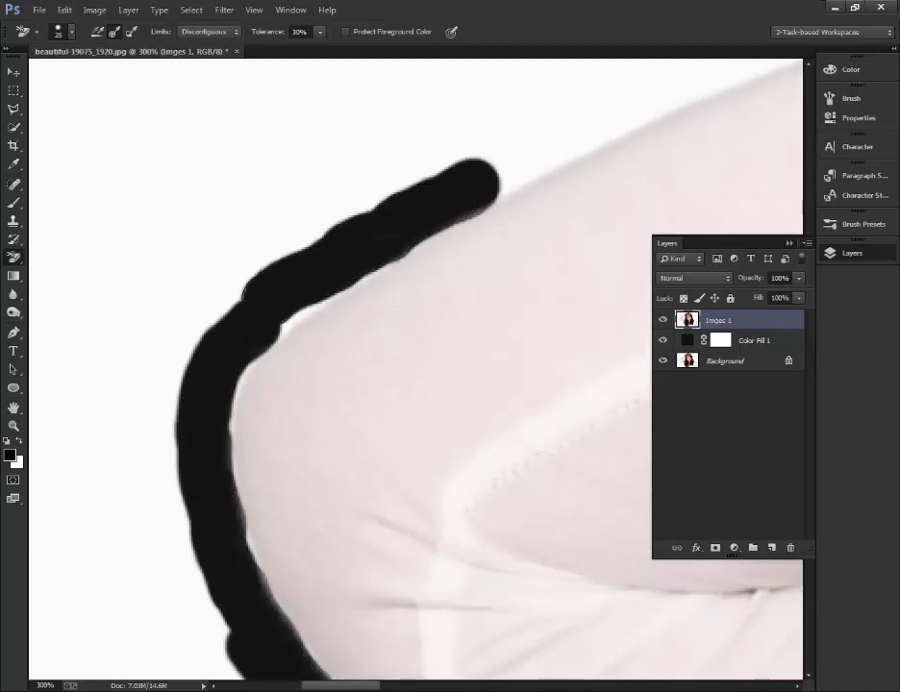
scroll(629, 136, "up", 3)
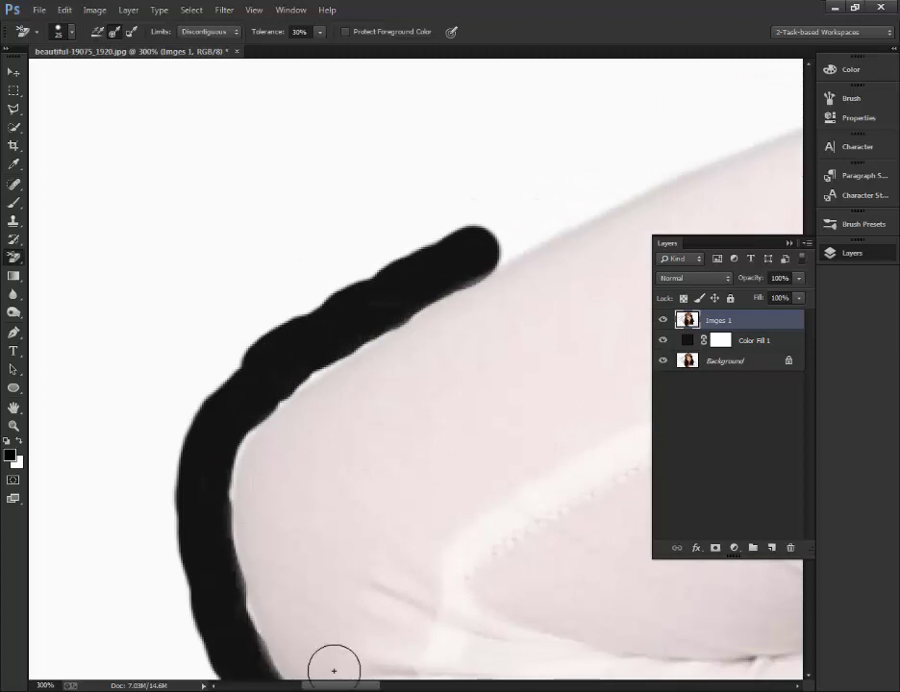
Erase the white background along the raised arm's upper edge up to the sleeve cuff, undoing and repainting uneven strokes.
left_click_drag(337, 687, 370, 687)
scroll(461, 211, "up", 4)
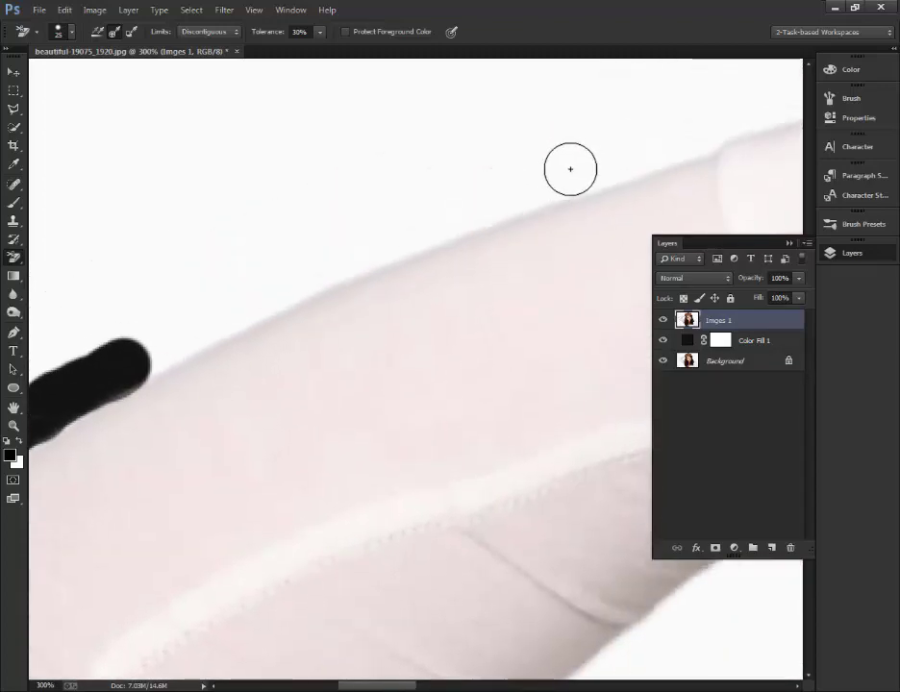
mouse_move(558, 177)
left_mouse_down()
mouse_move(519, 196)
mouse_move(516, 187)
mouse_move(480, 197)
mouse_move(501, 191)
mouse_move(440, 223)
left_mouse_up()
key("ctrl+z")
key("ctrl+z")
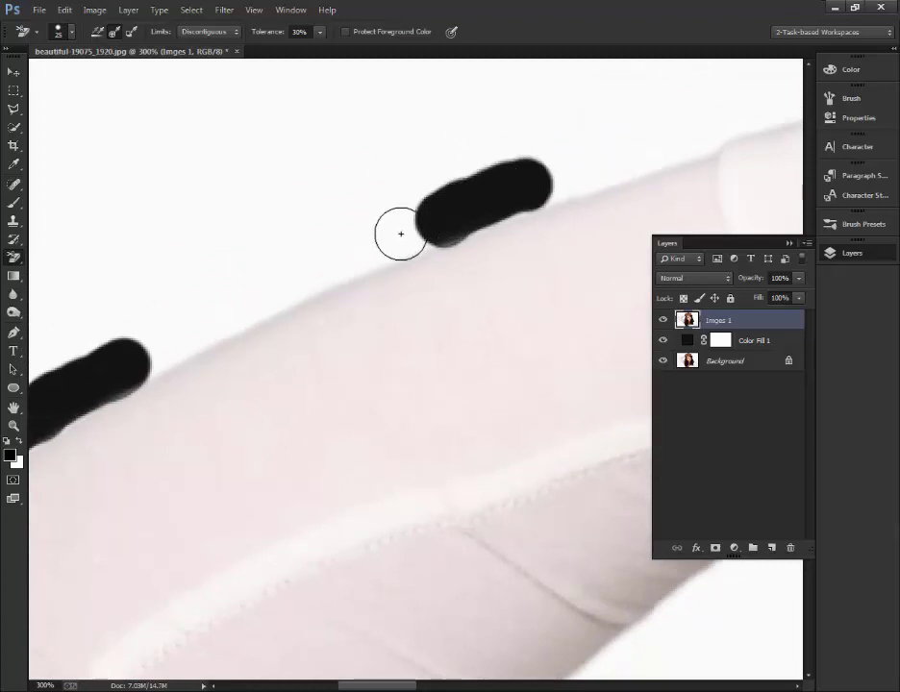
mouse_move(387, 236)
left_mouse_down()
mouse_move(418, 230)
mouse_move(353, 257)
left_mouse_up()
key("ctrl+z")
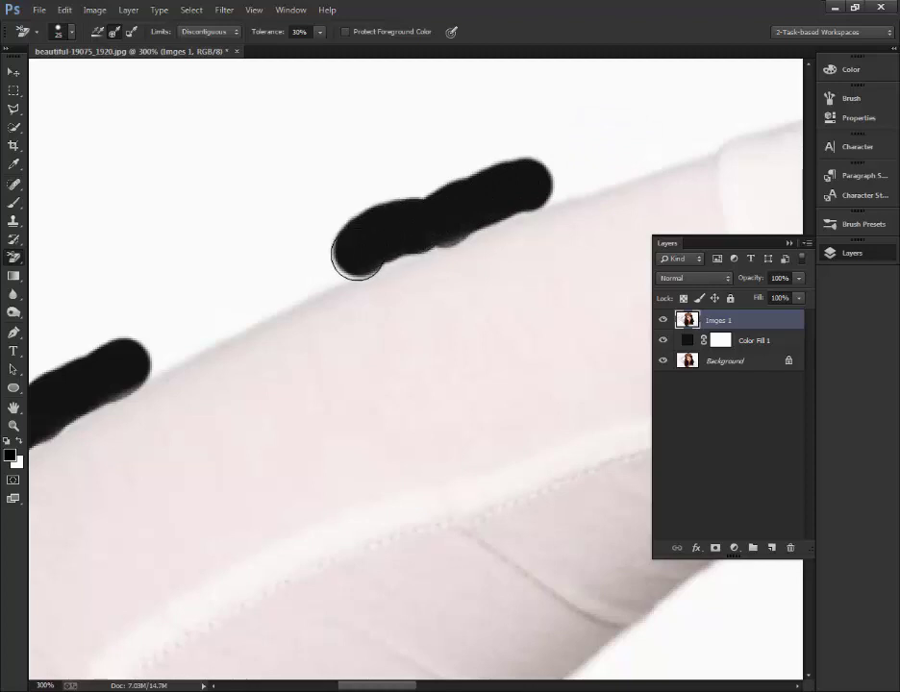
key("ctrl+z")
mouse_move(411, 231)
left_mouse_down()
mouse_move(319, 256)
mouse_move(237, 303)
mouse_move(130, 341)
left_mouse_up()
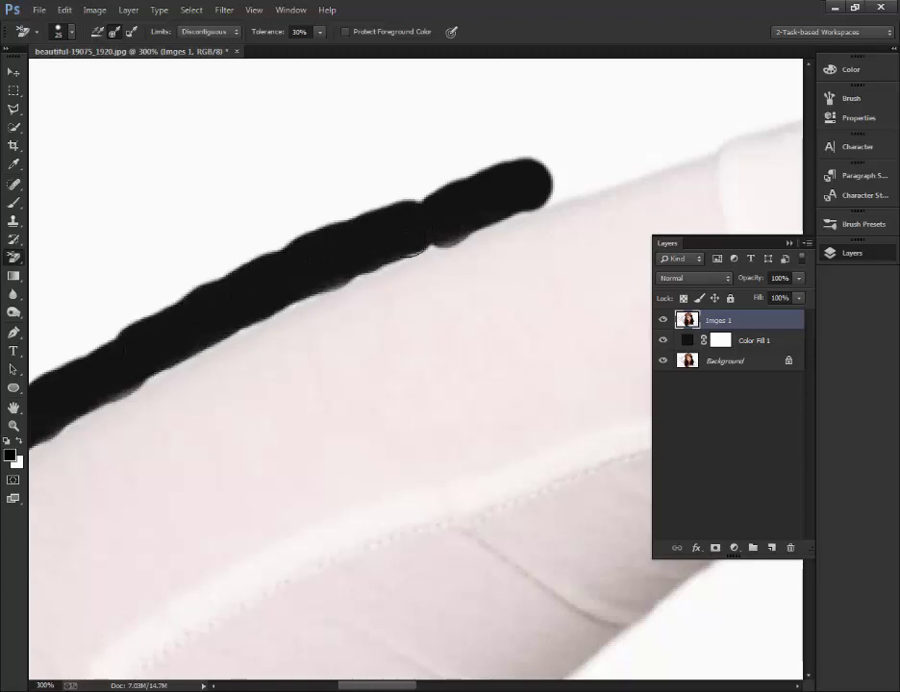
mouse_move(407, 231)
left_mouse_down()
mouse_move(725, 119)
mouse_move(66, 263)
left_mouse_up()
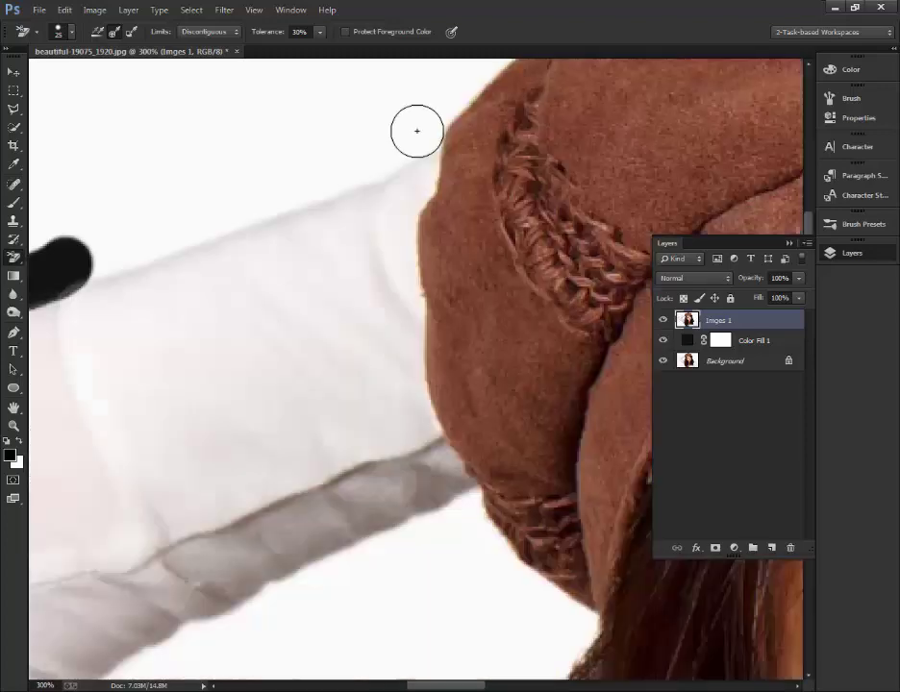
Erase the white background above the sleeve cuff and along the adjoining edge of the cap.
mouse_move(416, 130)
left_mouse_down()
mouse_move(284, 191)
mouse_move(79, 253)
left_mouse_up()
scroll(476, 227, "up", 3)
left_click_drag(429, 215, 519, 147)
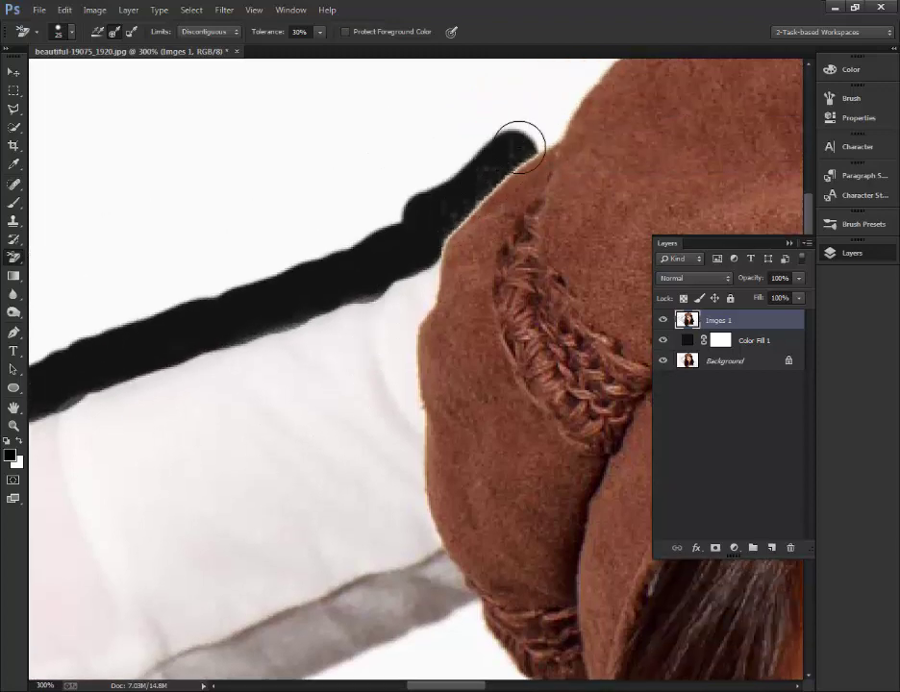
With brush size 90, erase the background around the cap and right-hand hair, and widen the erased band outside the raised arm.
scroll(519, 147, "down", 4)
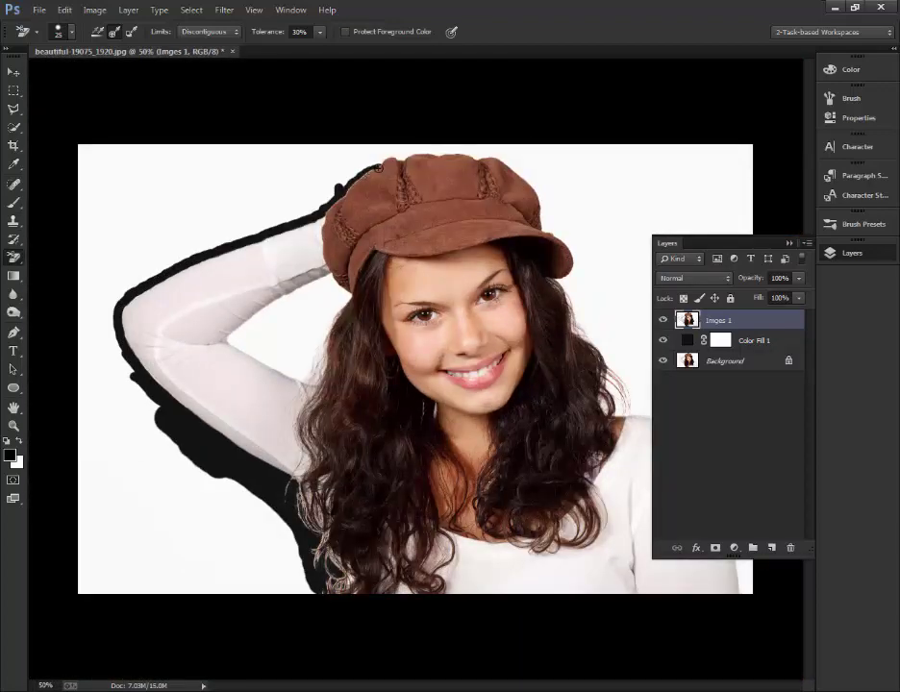
mouse_move(378, 167)
left_mouse_down()
mouse_move(407, 153)
mouse_move(519, 178)
mouse_move(647, 397)
left_mouse_up()
mouse_move(359, 149)
left_mouse_down()
mouse_move(332, 175)
mouse_move(303, 197)
mouse_move(153, 260)
mouse_move(100, 317)
left_mouse_up()
left_click_drag(112, 366, 219, 476)
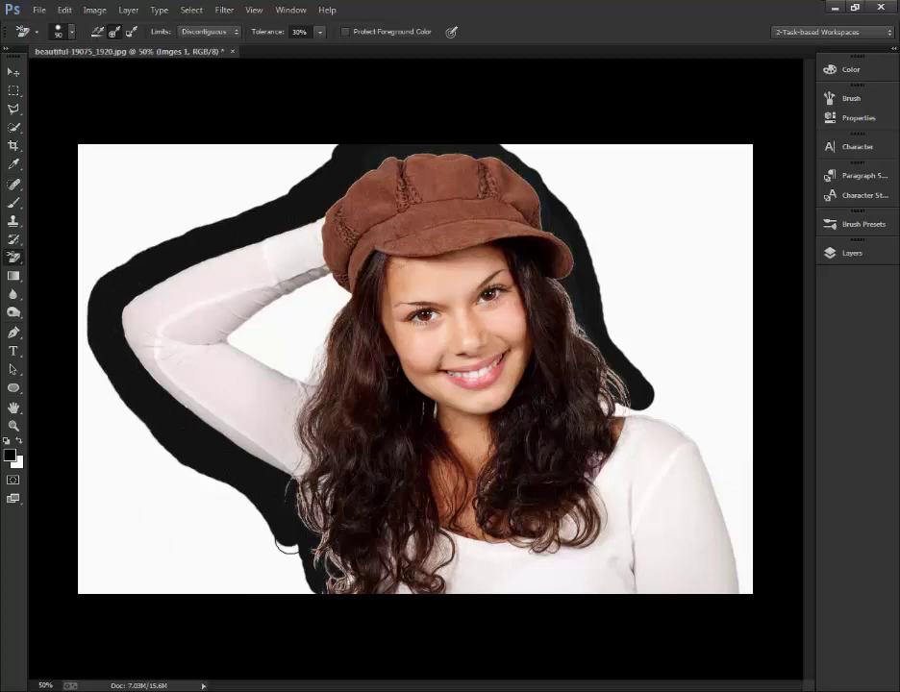
left_click_drag(291, 540, 307, 591)
Extend the erased band past the right-hand hair to above the shoulder, and erase beside the lower sleeve with brush size 45.
mouse_move(512, 142)
left_mouse_down()
mouse_move(555, 183)
mouse_move(655, 392)
mouse_move(708, 422)
left_mouse_up()
key("ctrl+plus")
key("ctrl+plus")
key("ctrl+plus")
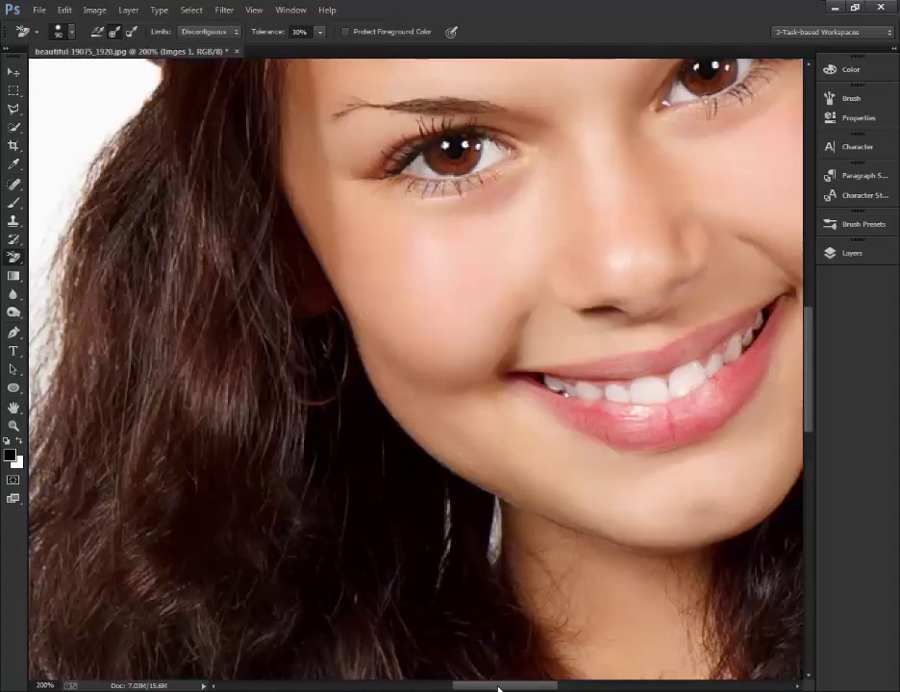
left_click_drag(499, 688, 664, 689)
scroll(480, 404, "down", 5)
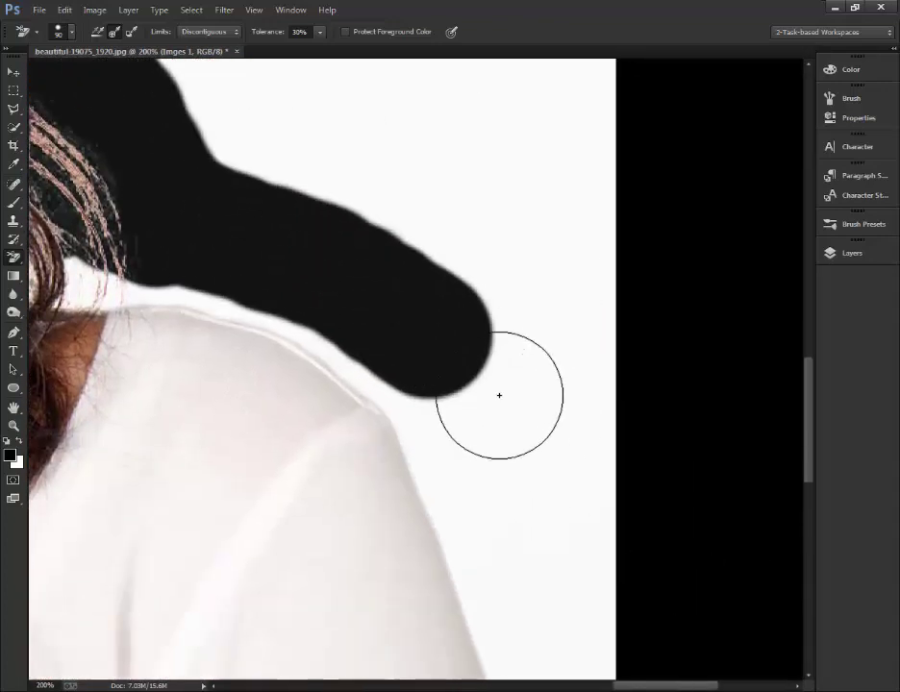
scroll(499, 395, "down", 10)
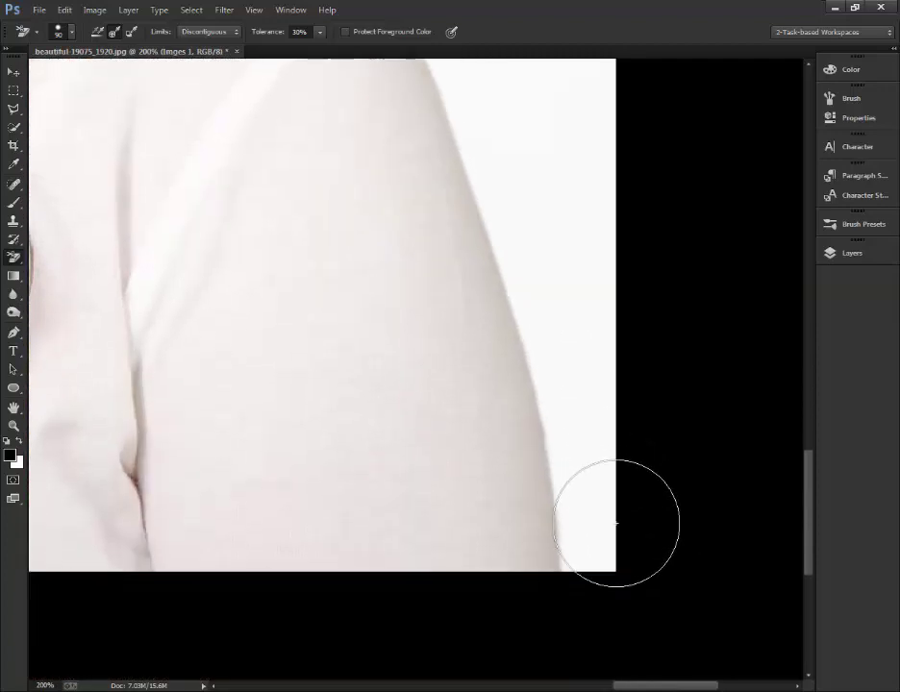
key("bracketleft")
key("bracketleft")
key("bracketleft")
key("bracketleft")
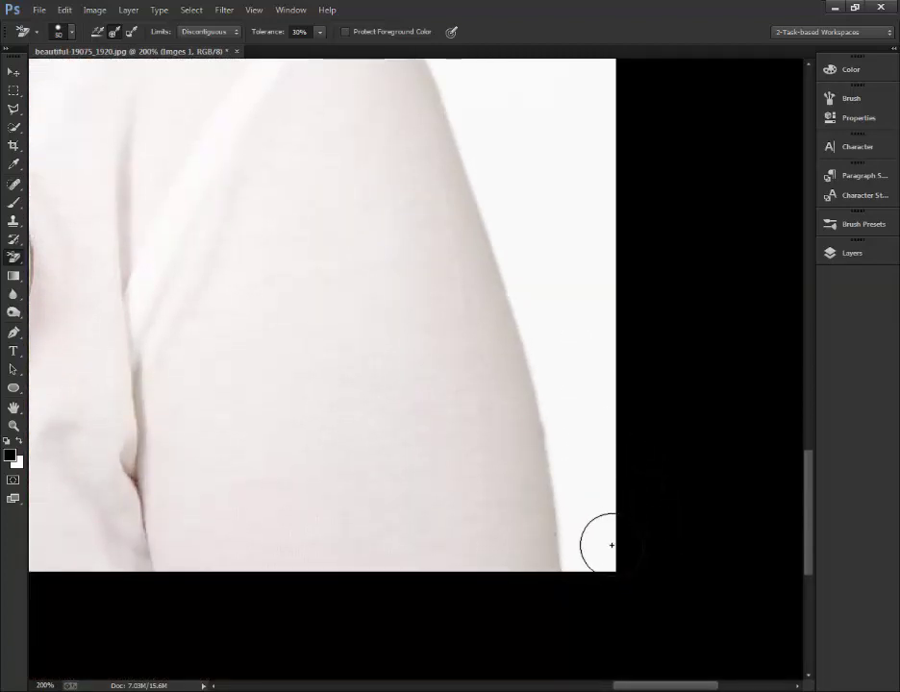
left_click_drag(594, 553, 574, 377)
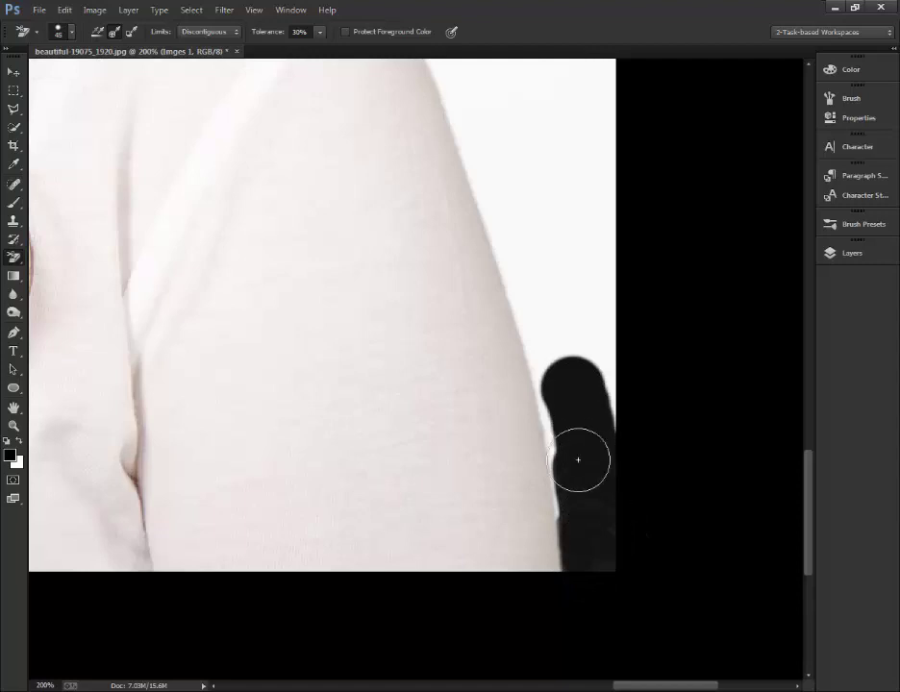
Erase the white background up the sleeve's outer edge until it meets the band above the shoulder, undoing an uneven stroke.
scroll(615, 558, "up", 3)
left_click_drag(522, 306, 565, 460)
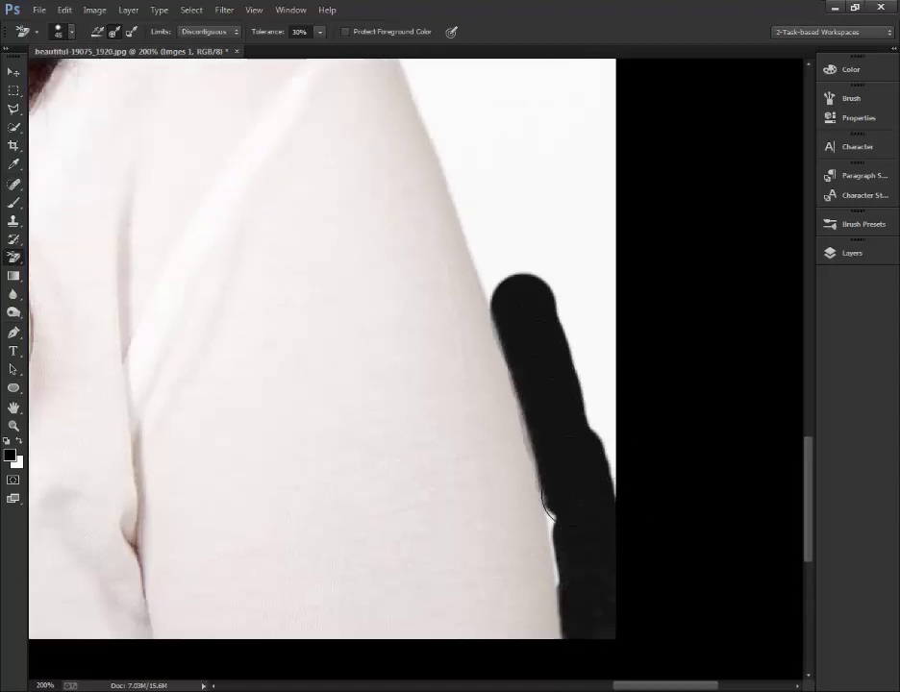
scroll(591, 427, "up", 1)
scroll(592, 428, "up", 3)
left_click_drag(424, 223, 524, 500)
key("ctrl+z")
scroll(412, 250, "up", 3)
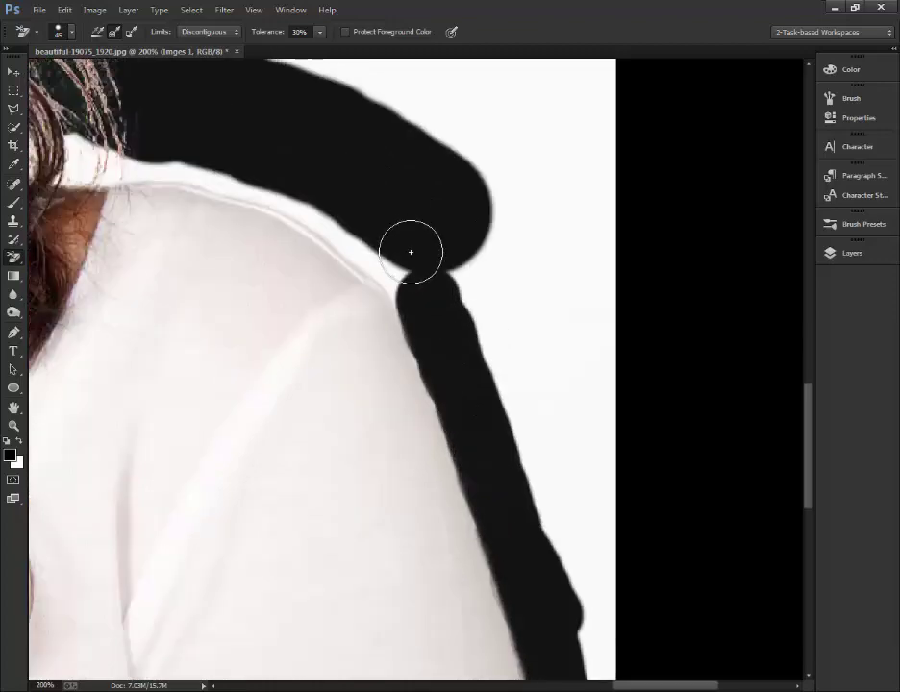
Erase the white strip along the top of the right-hand shoulder and the white gap between the shoulder and hair.
mouse_move(96, 154)
left_mouse_down()
mouse_move(121, 187)
mouse_move(192, 216)
left_mouse_up()
key("ctrl+z")
mouse_move(106, 197)
left_mouse_down()
mouse_move(246, 223)
mouse_move(323, 257)
left_mouse_up()
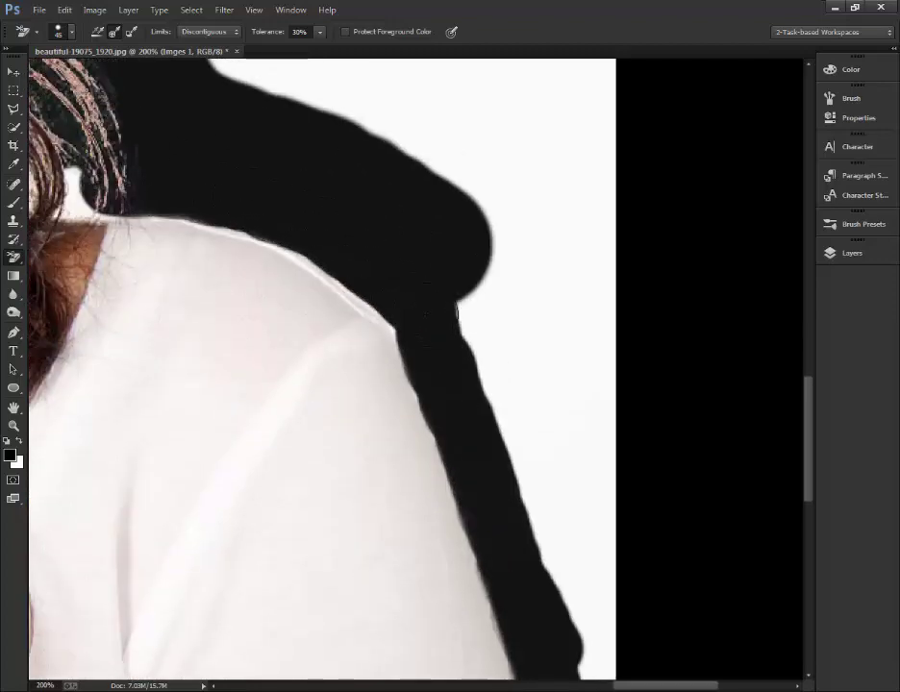
scroll(687, 122, "left", 5)
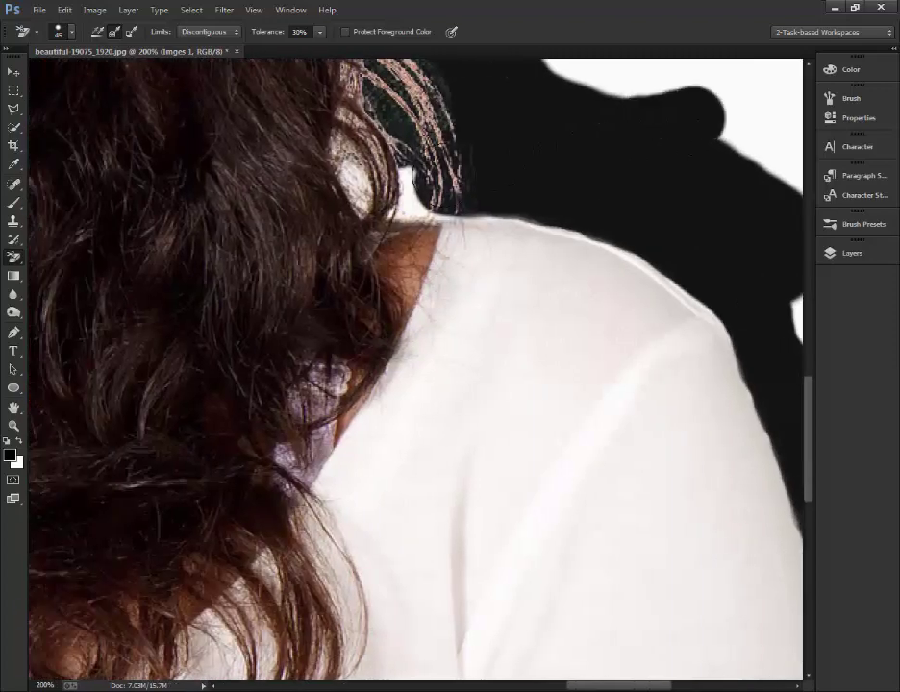
left_click_drag(416, 177, 358, 178)
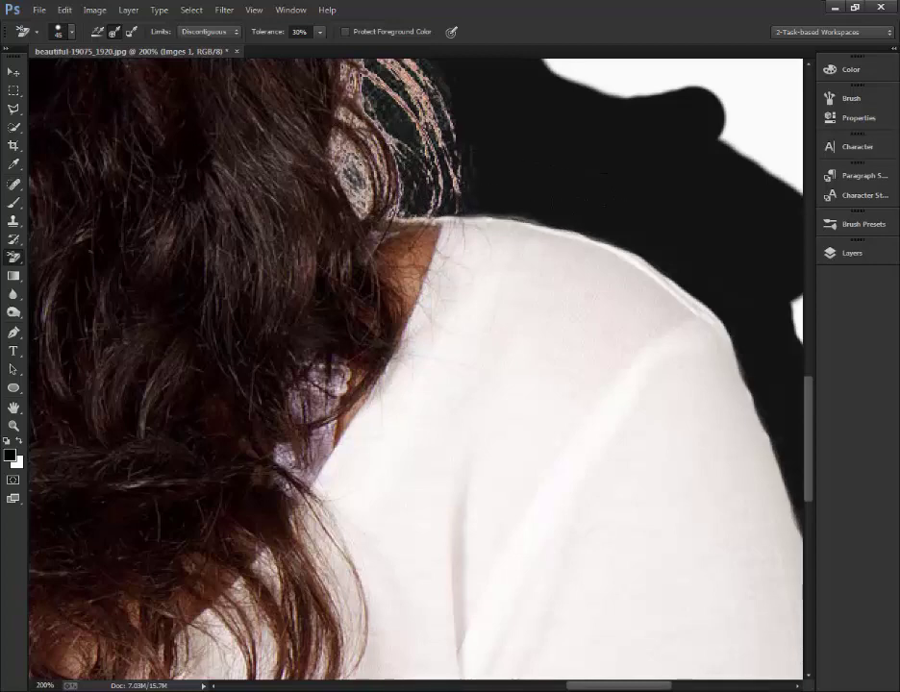
scroll(424, 321, "down", 3)
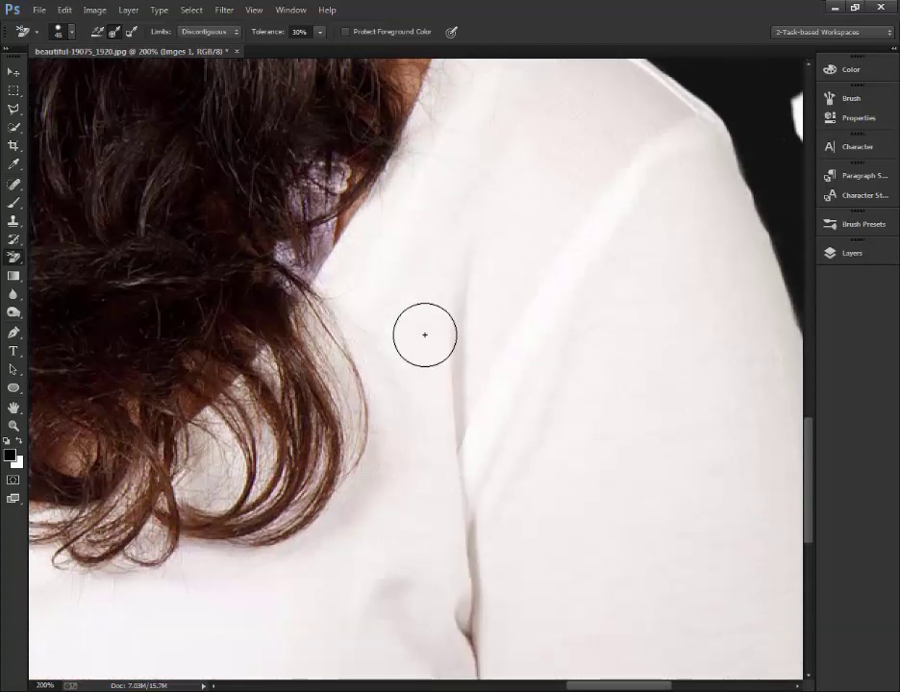
scroll(424, 334, "down", 3)
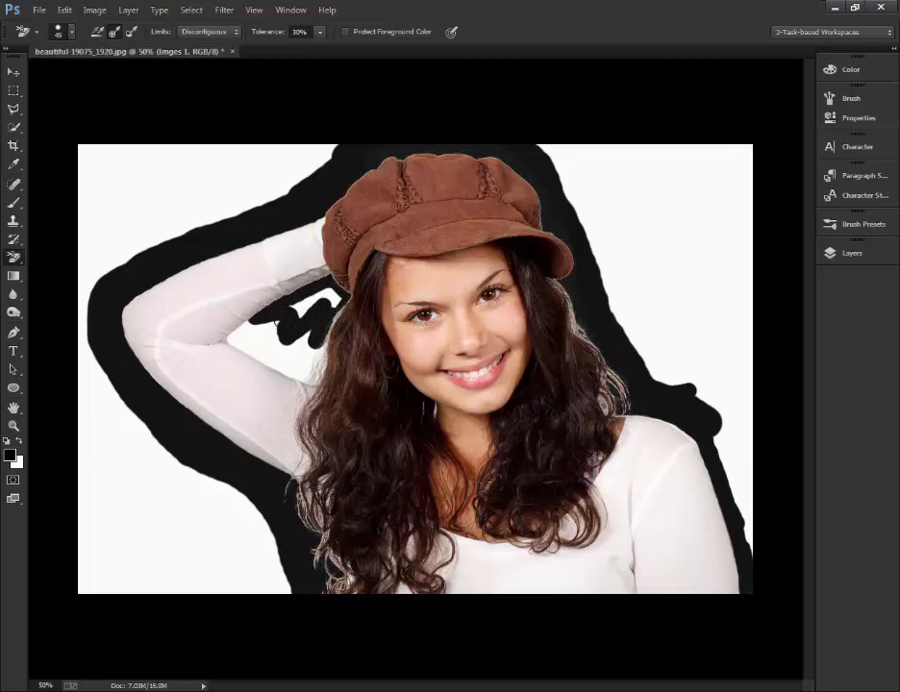
Erase the white background enclosed by the raised arm and the hair, undoing and repainting the stroke along the hair edge.
key("ctrl+plus")
key("ctrl+plus")
key("ctrl+plus")
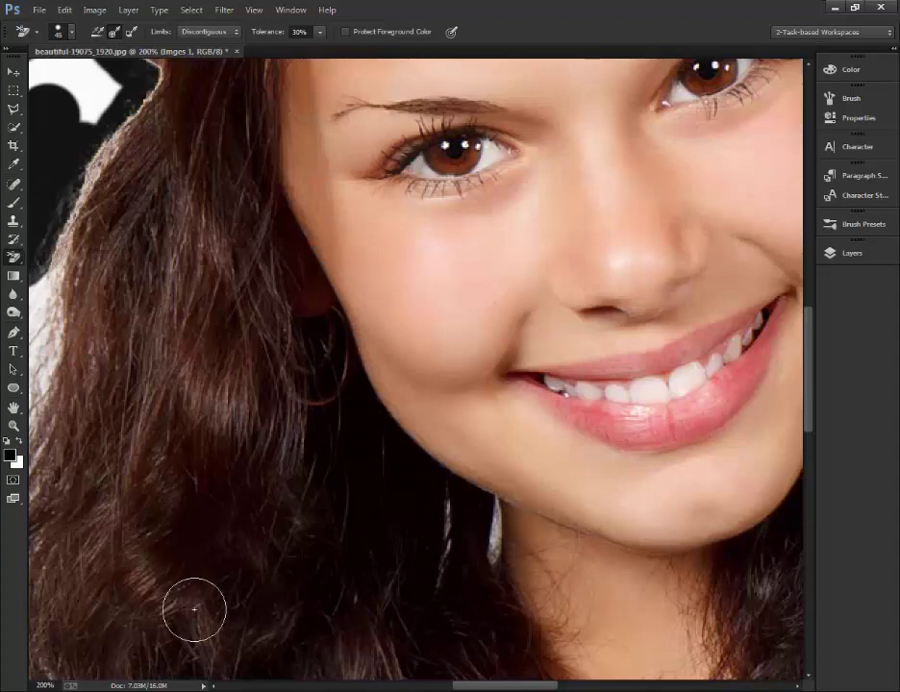
scroll(502, 678, "left", 6)
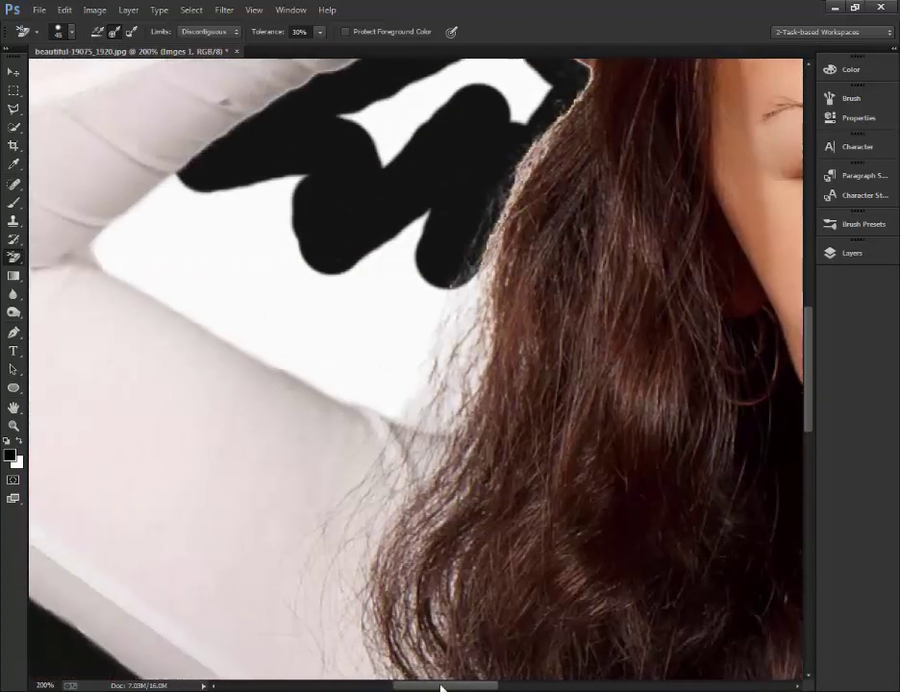
mouse_move(484, 293)
left_mouse_down()
mouse_move(468, 361)
mouse_move(543, 110)
mouse_move(468, 294)
mouse_move(466, 401)
mouse_move(406, 392)
left_mouse_up()
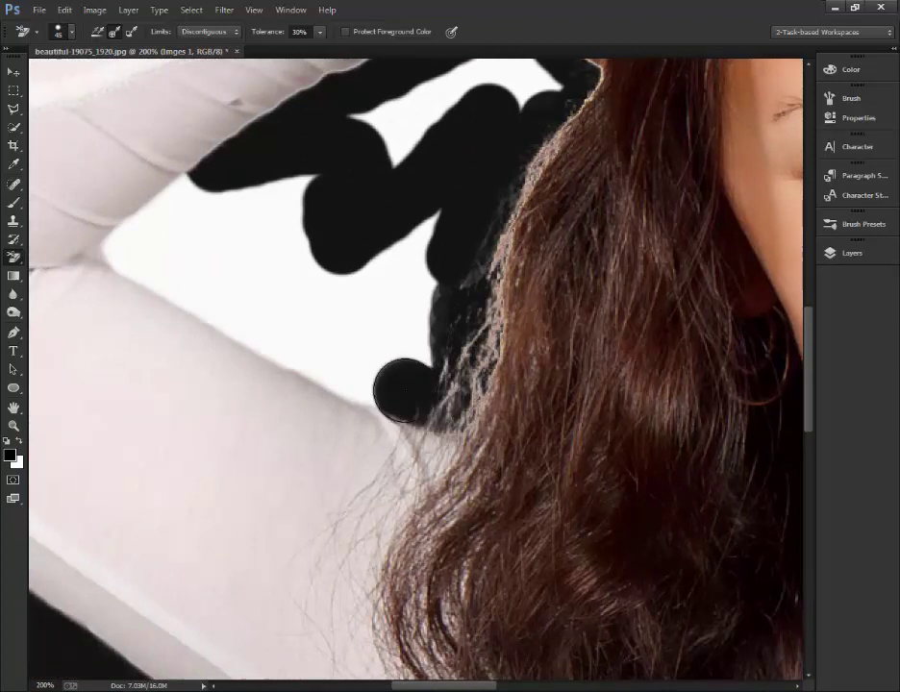
key("ctrl+z")
left_click_drag(474, 335, 534, 148)
scroll(532, 180, "up", 2)
mouse_move(404, 82)
left_mouse_down()
mouse_move(327, 111)
mouse_move(428, 352)
mouse_move(215, 316)
mouse_move(274, 281)
mouse_move(471, 423)
left_mouse_up()
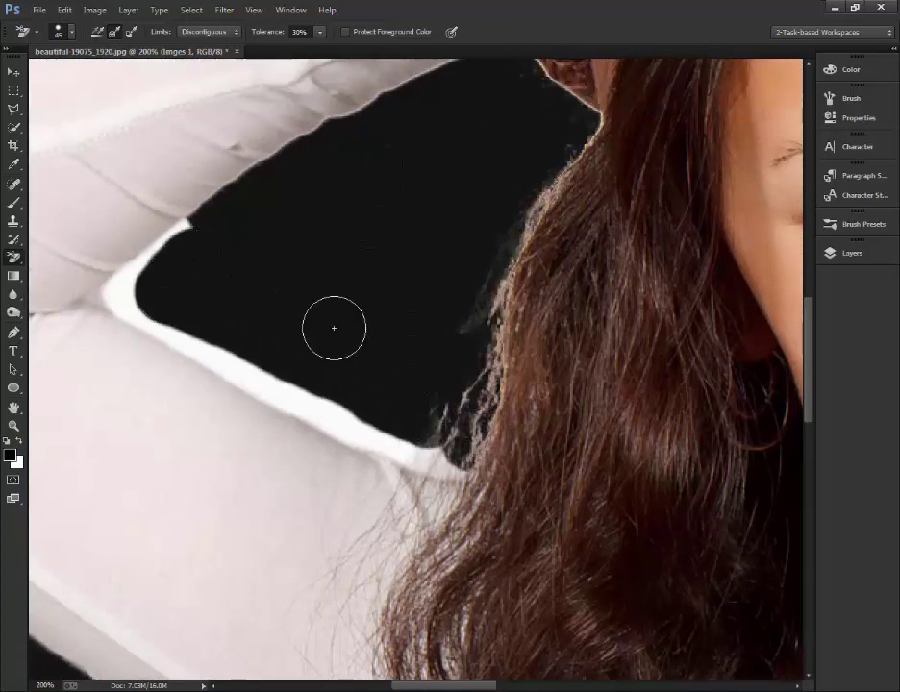
With brush size 25, erase the remaining white fringe along the inner edges of the raised arm.
key("bracketleft")
key("bracketleft")
left_click_drag(421, 460, 459, 468)
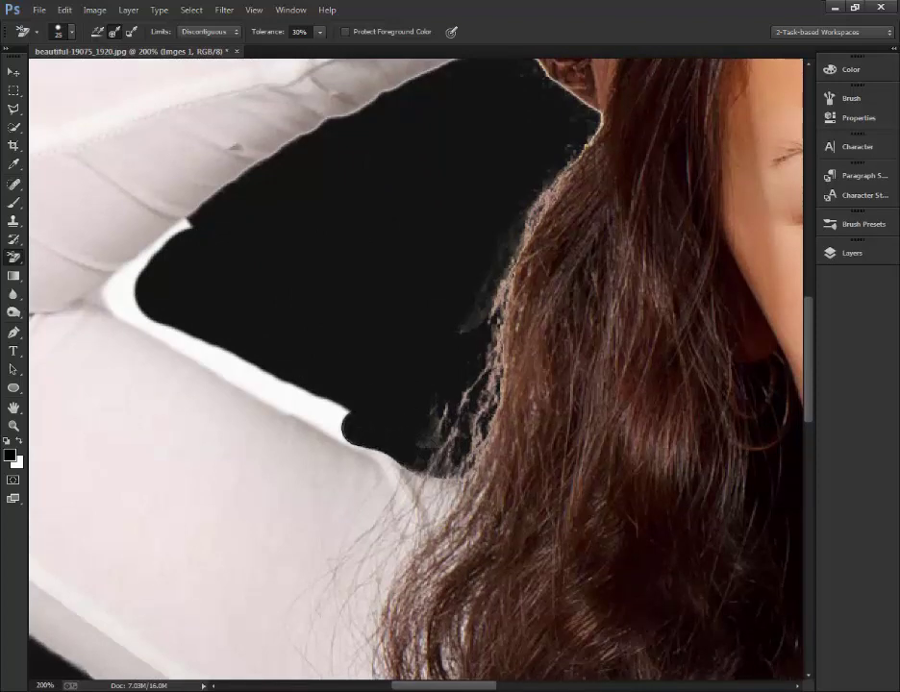
left_click_drag(312, 414, 178, 337)
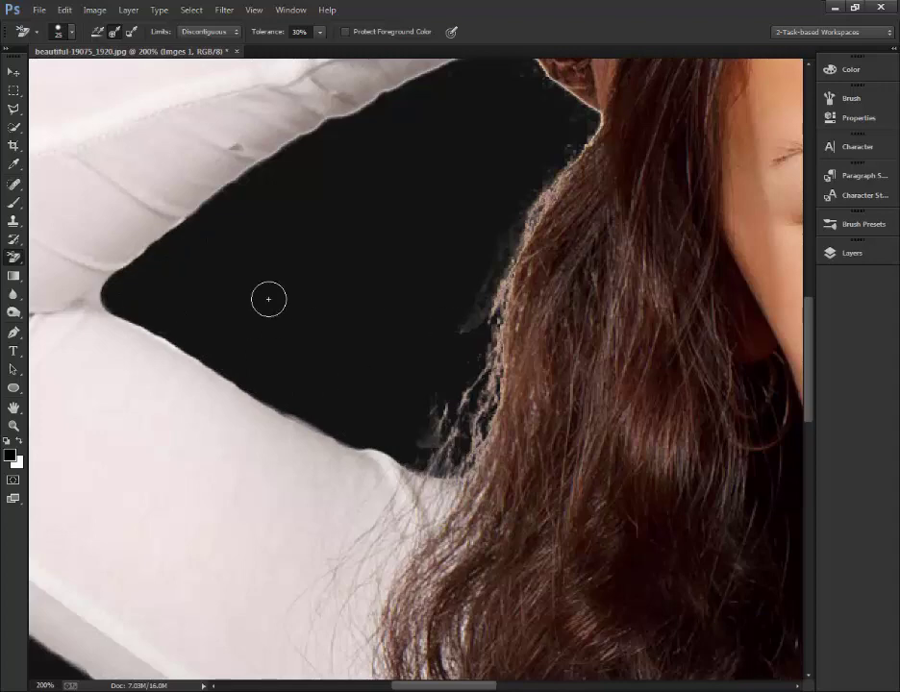
key("ctrl+minus")
key("ctrl+minus")
key("ctrl+minus")
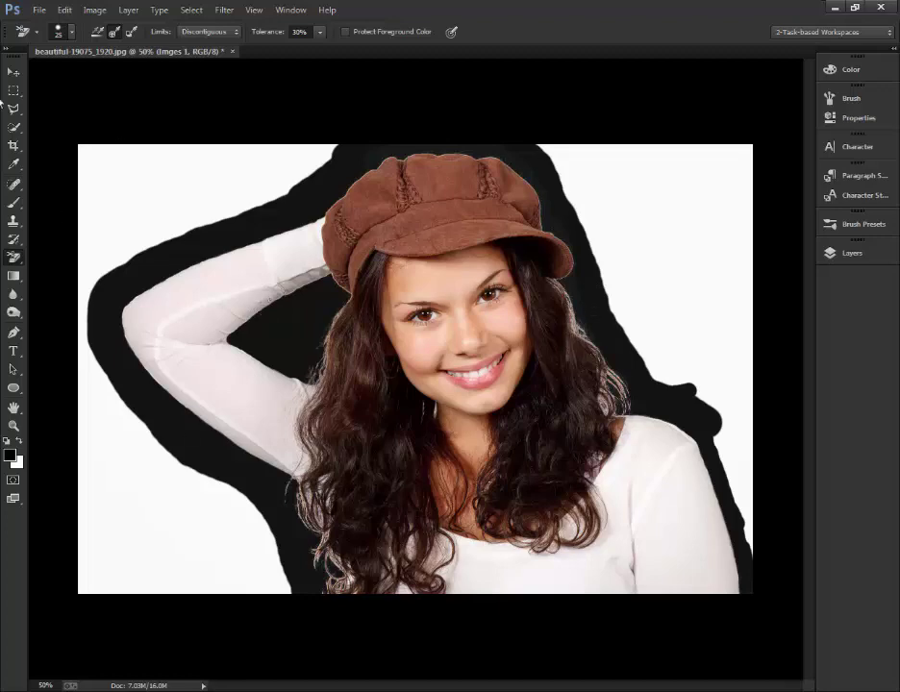
Convert the Background into a regular layer with the default name and place a copy of it above Color Fill 1.
left_click(12, 73)
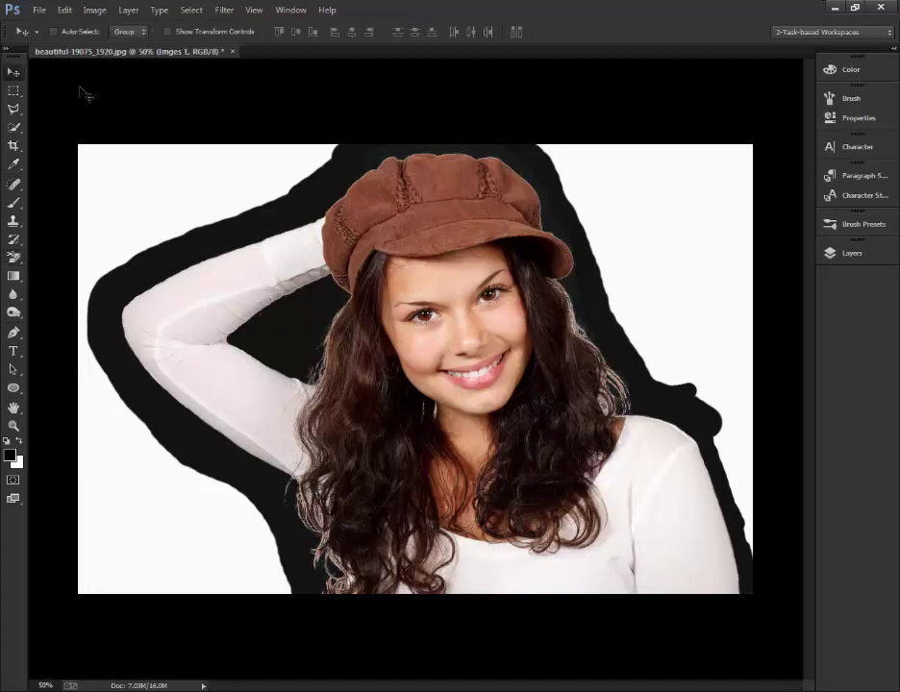
left_click(823, 253)
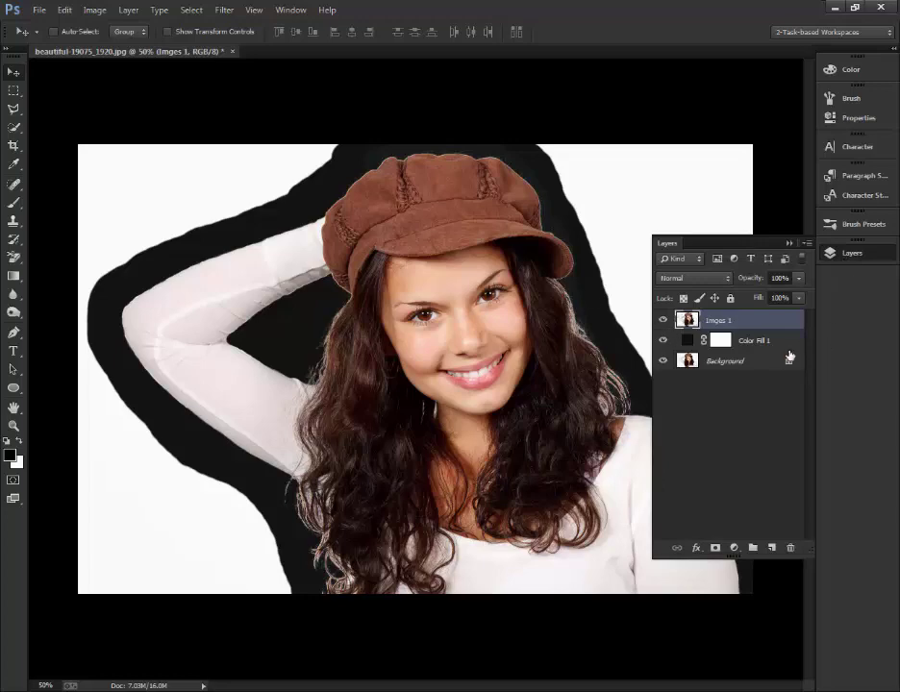
double_click(789, 362)
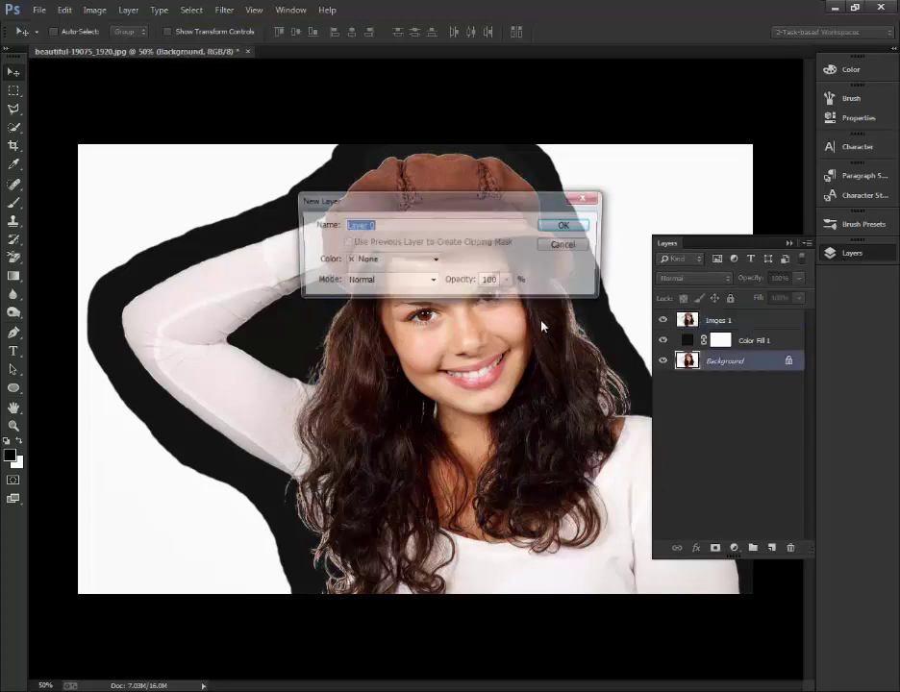
left_click(566, 227)
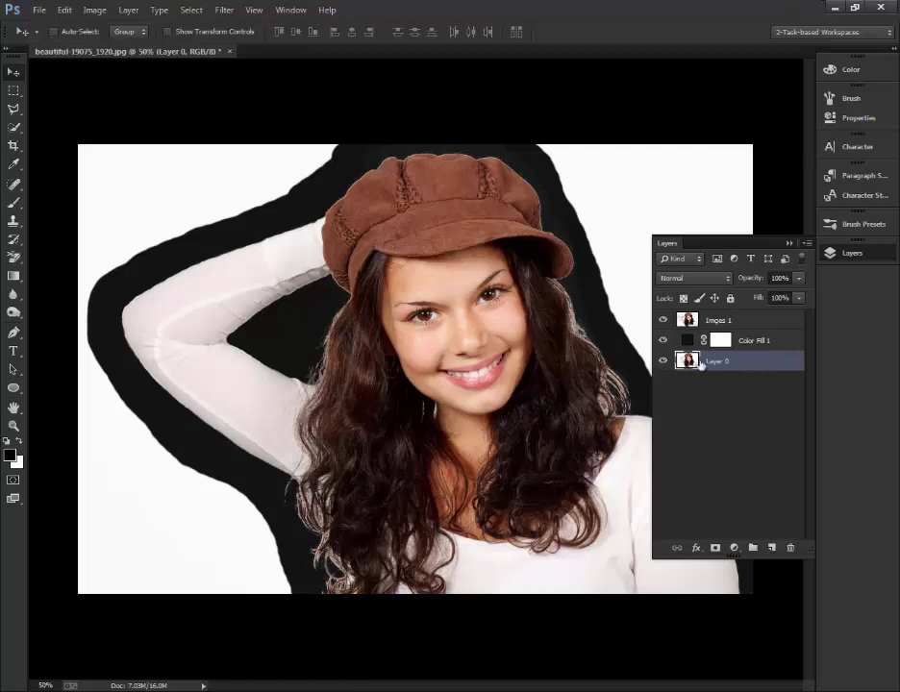
left_click_drag(721, 358, 708, 329)
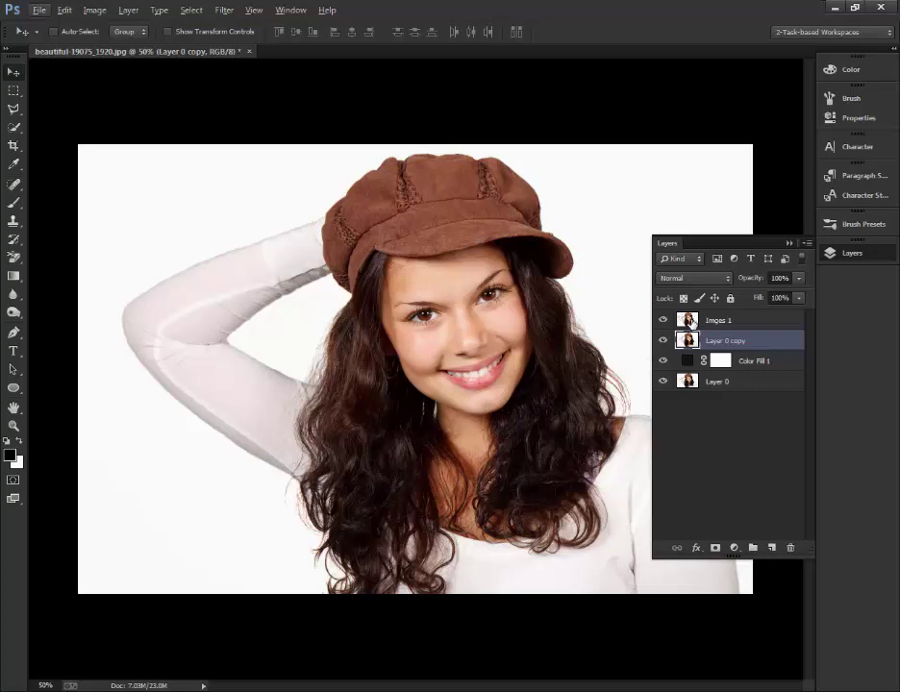
Load the erased Imges 1 layer as a selection, delete that layer, and add a layer mask to Layer 0 copy from the selection.
left_click(690, 321, "ctrl")
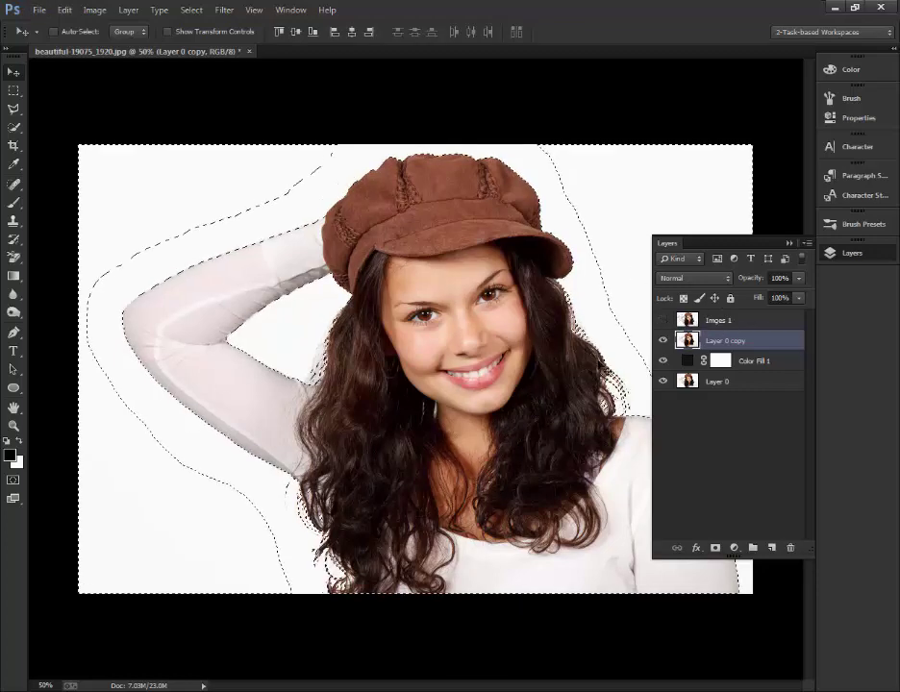
left_click_drag(747, 328, 793, 546)
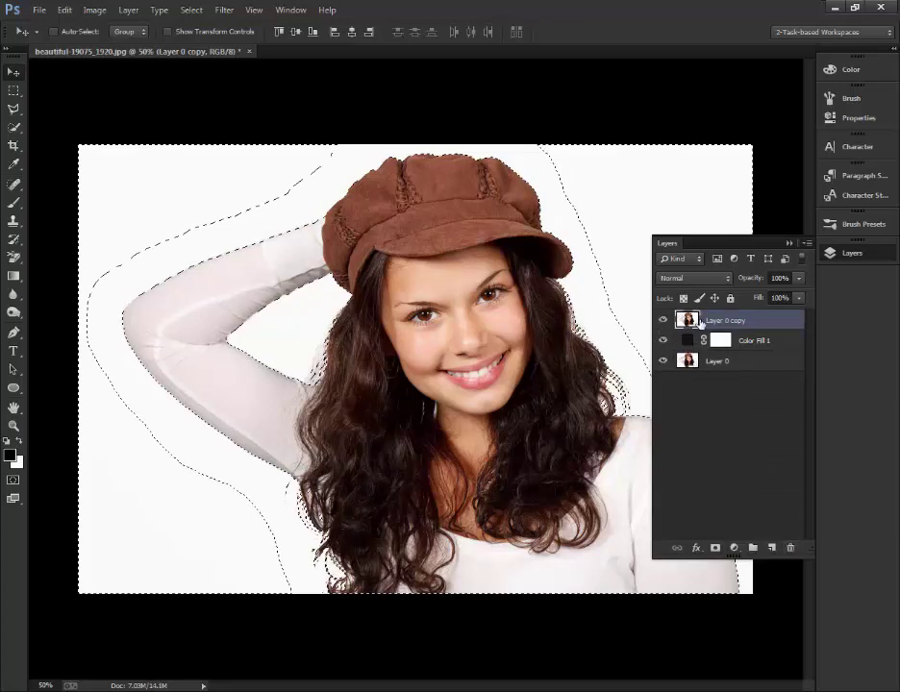
left_click(714, 548)
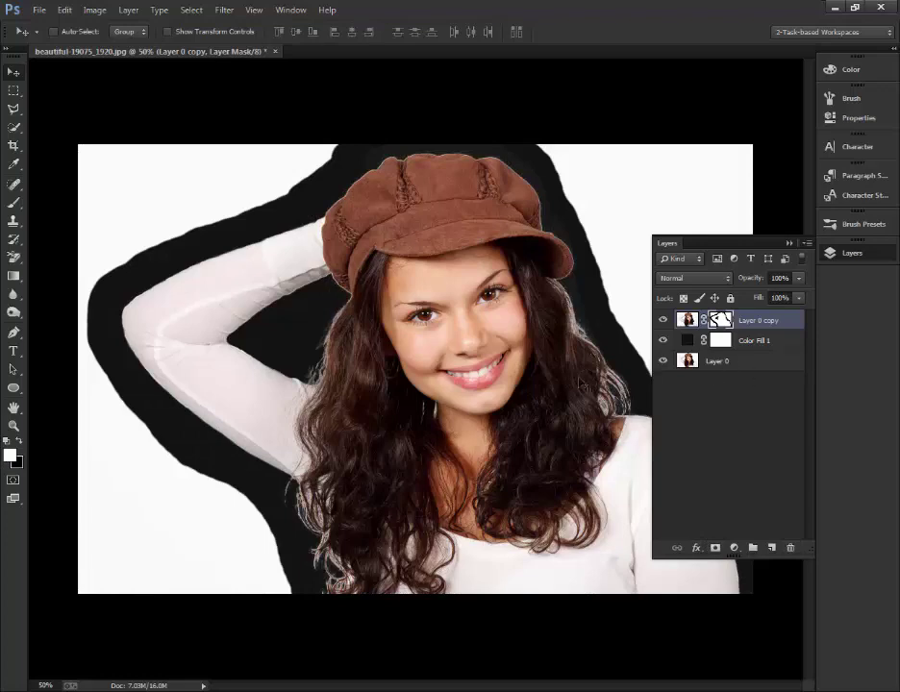
Display the Layer 0 copy mask on its own and paint the white area outside the raised arm black with a 198 brush.
left_click(720, 320, "alt")
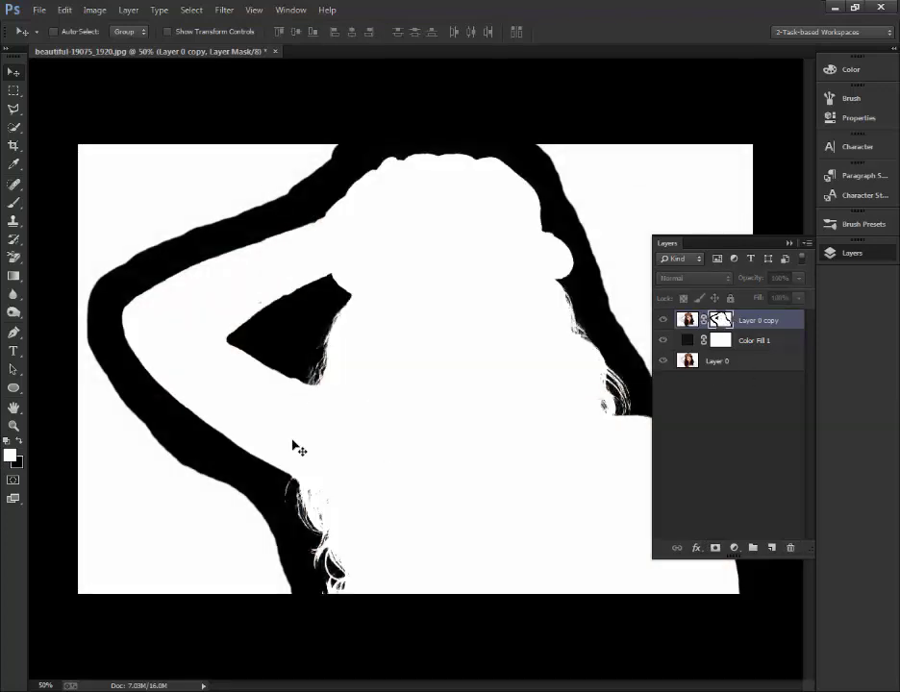
left_click(14, 204)
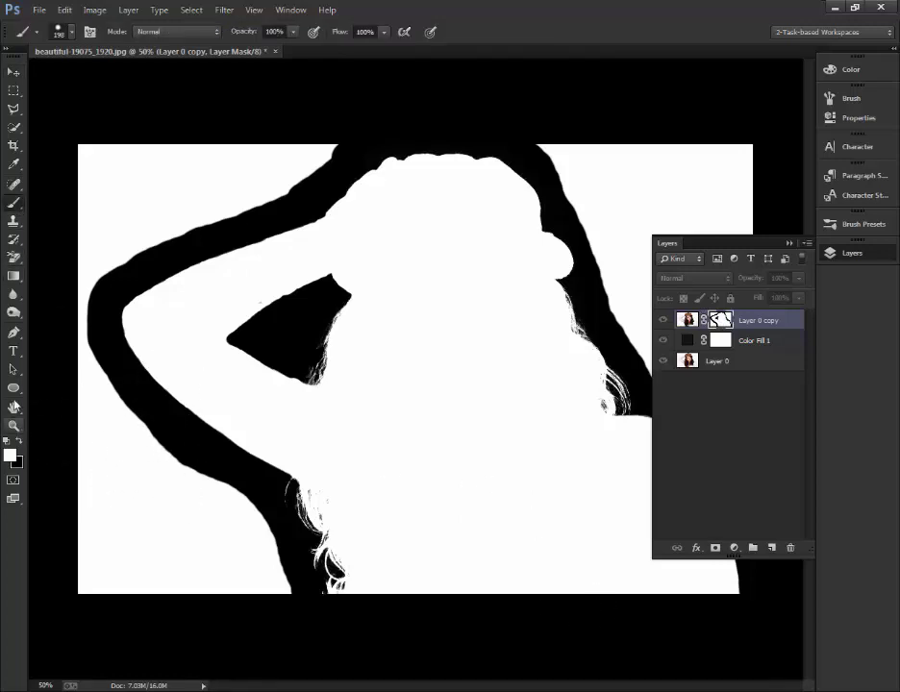
left_click(19, 441)
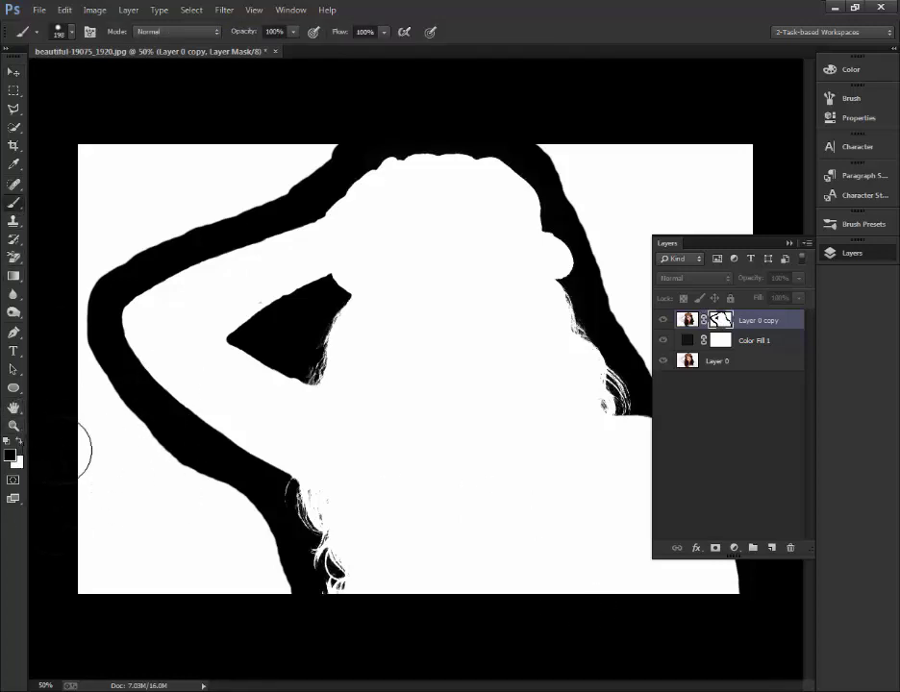
mouse_move(146, 431)
left_mouse_down()
mouse_move(164, 512)
mouse_move(235, 573)
mouse_move(125, 480)
left_mouse_up()
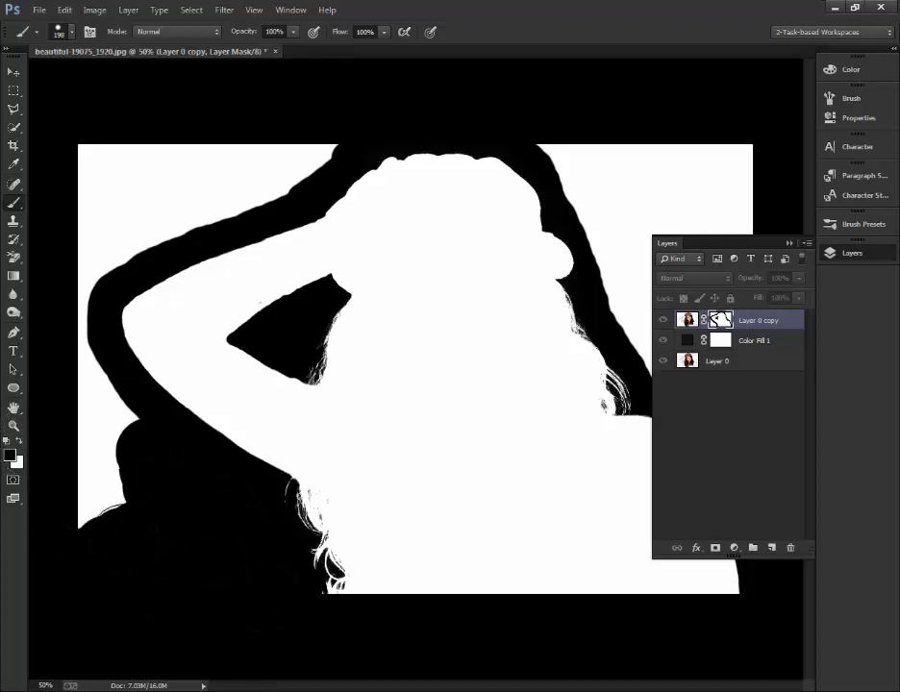
mouse_move(72, 404)
left_mouse_down()
mouse_move(68, 269)
mouse_move(192, 144)
mouse_move(173, 139)
mouse_move(105, 163)
left_mouse_up()
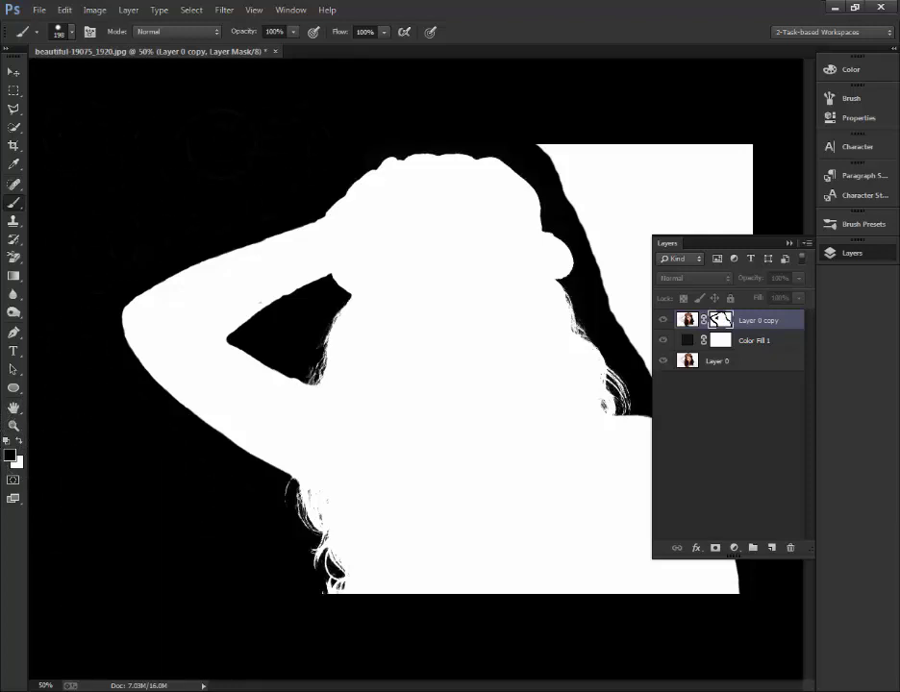
Paint the white area outside the cap, right-hand hair and shoulder black on the mask, moving the layer list clear of the arm.
left_click_drag(552, 135, 612, 223)
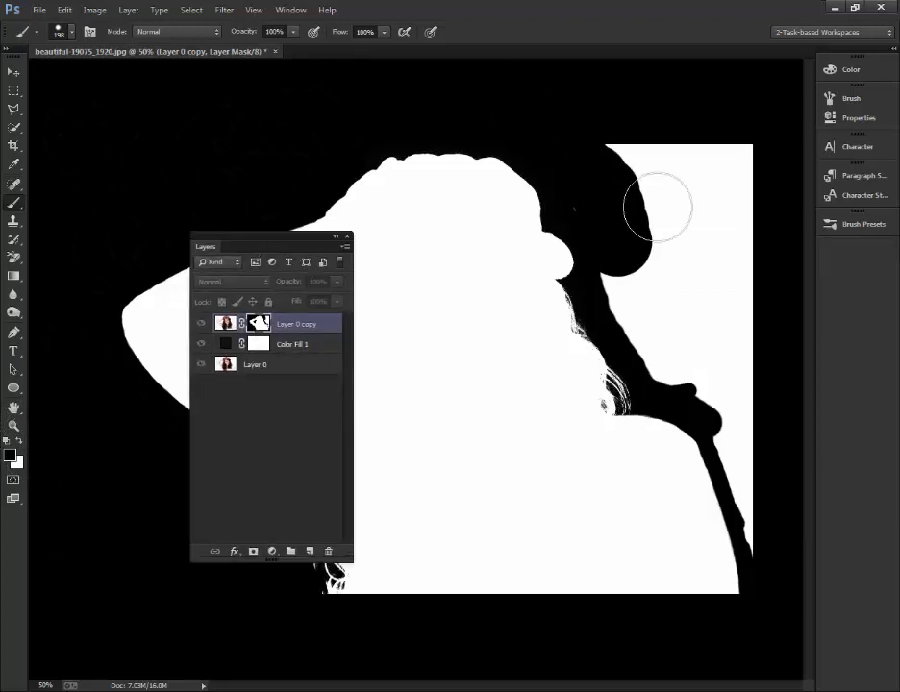
mouse_move(656, 207)
left_mouse_down()
mouse_move(702, 237)
mouse_move(749, 170)
mouse_move(621, 235)
mouse_move(681, 364)
mouse_move(670, 354)
mouse_move(739, 270)
mouse_move(753, 307)
mouse_move(750, 346)
mouse_move(740, 318)
mouse_move(738, 367)
mouse_move(754, 455)
mouse_move(742, 428)
mouse_move(781, 552)
left_mouse_up()
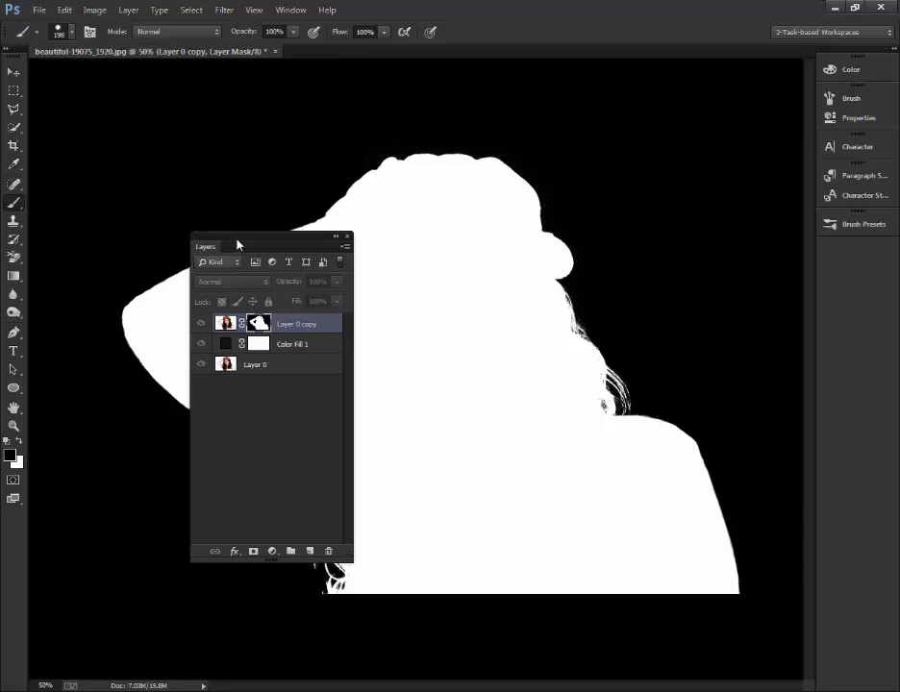
mouse_move(239, 244)
left_mouse_down()
mouse_move(719, 153)
mouse_move(727, 138)
left_mouse_up()
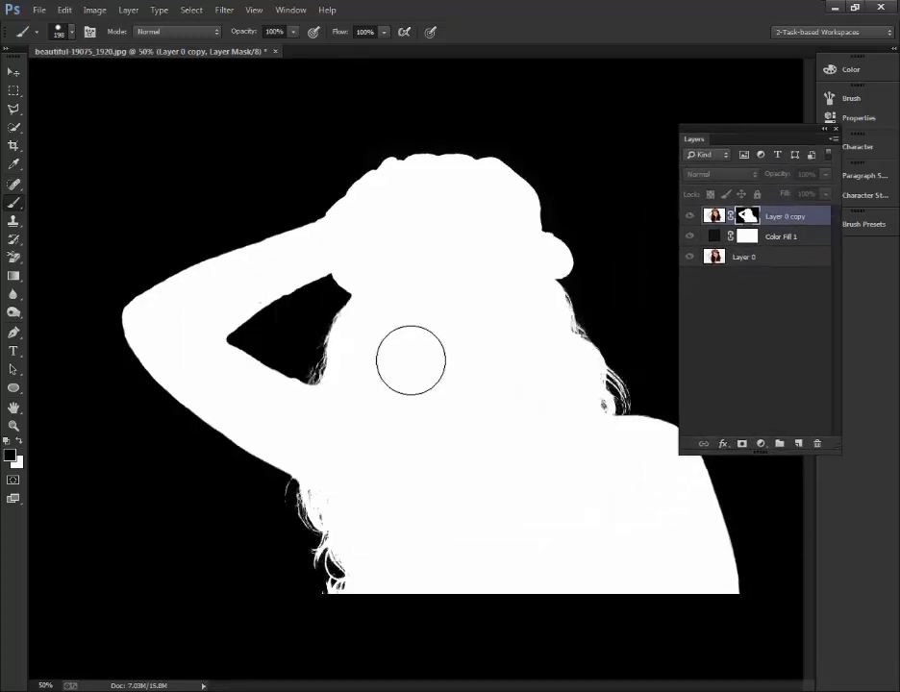
Swap the painting color to white on the Layer 0 copy mask and reduce the brush size to 90.
key("x")
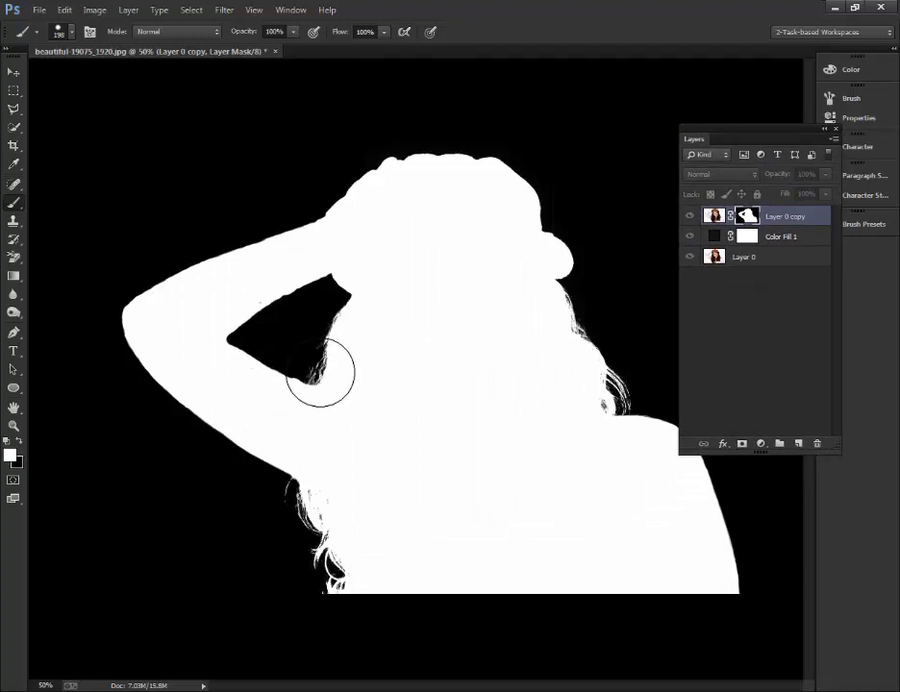
key("bracketleft")
key("bracketleft")
key("bracketleft")
key("bracketleft")
key("bracketleft")
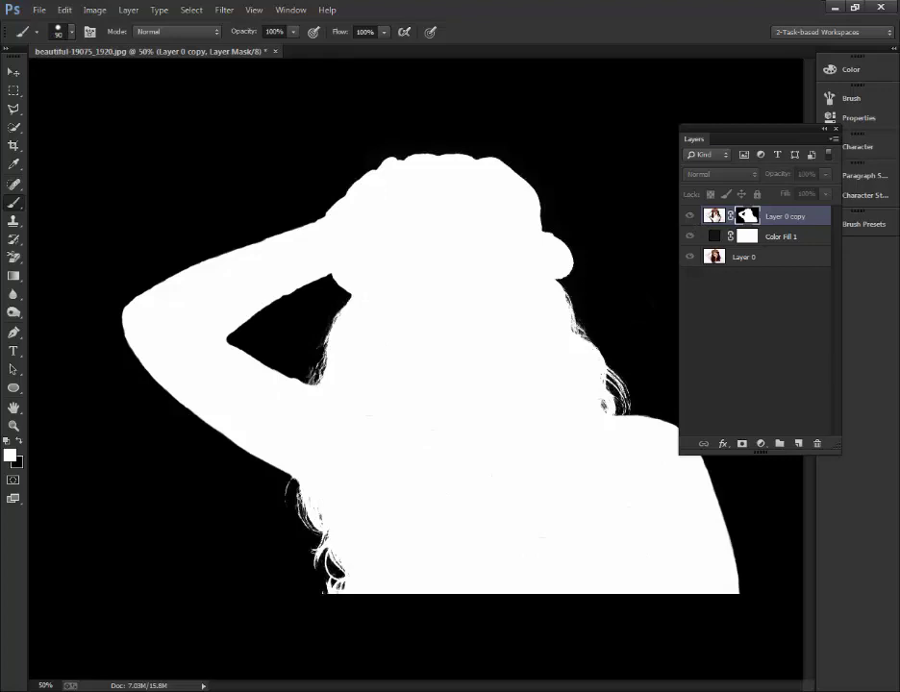
Switch from the Layer 0 copy mask back to its image and dock the layer list away from the photo.
left_click(713, 215)
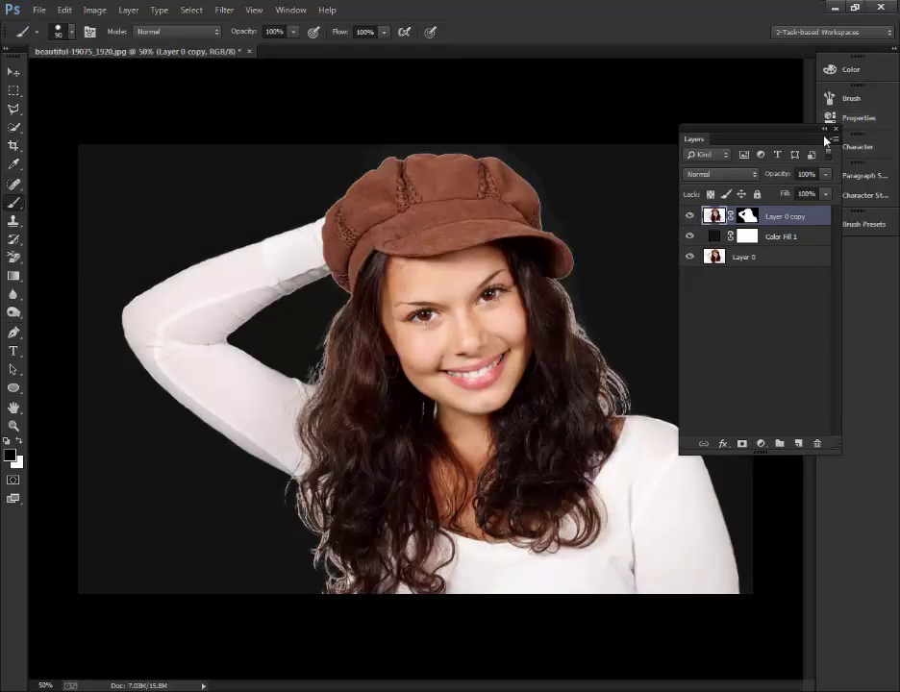
left_click_drag(765, 132, 841, 244)
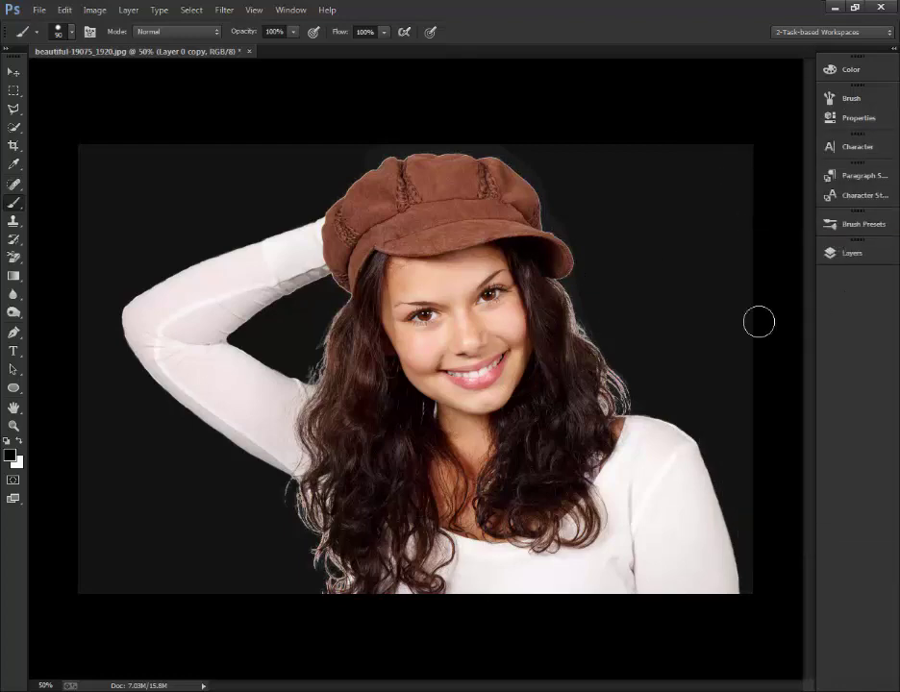
left_click(13, 72)
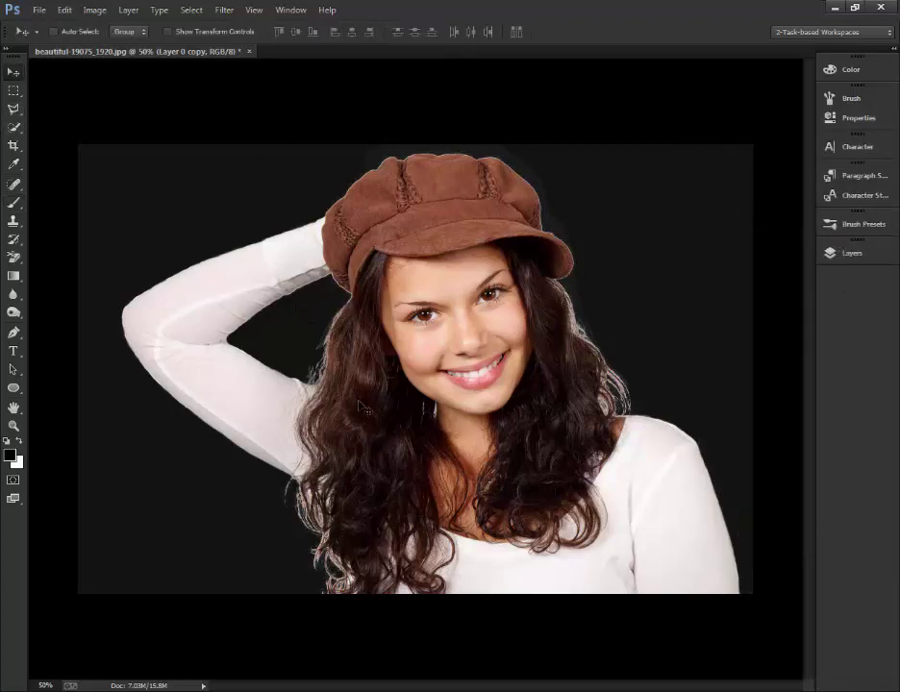
Darken the pale fringe along both sides of the hair with the Burn tool at size 65, Midtones range and 50% exposure.
key("ctrl+plus")
key("ctrl+plus")
key("ctrl+plus")
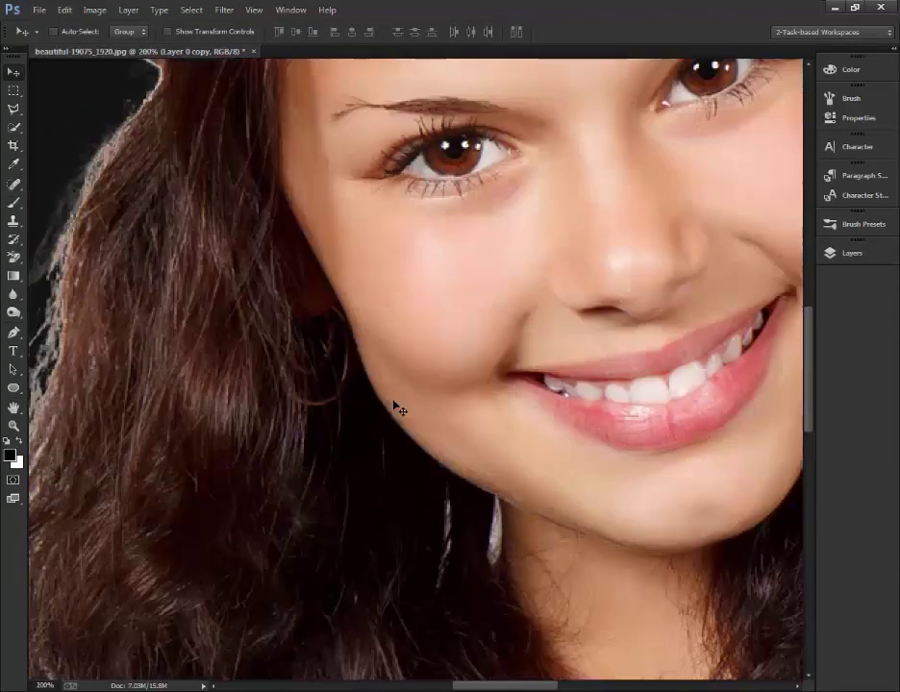
left_click_drag(489, 687, 582, 684)
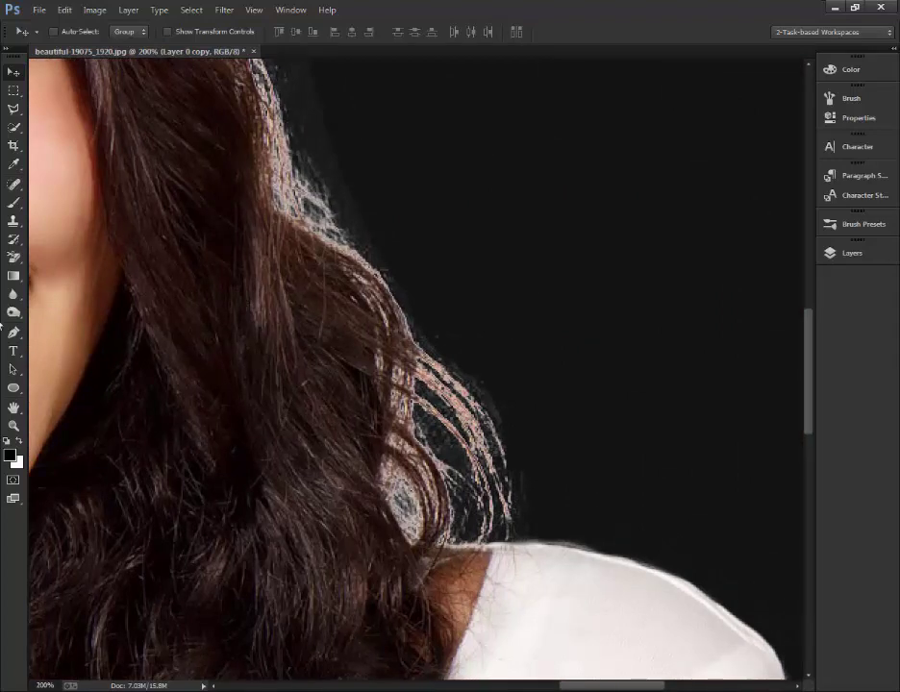
left_click(13, 312)
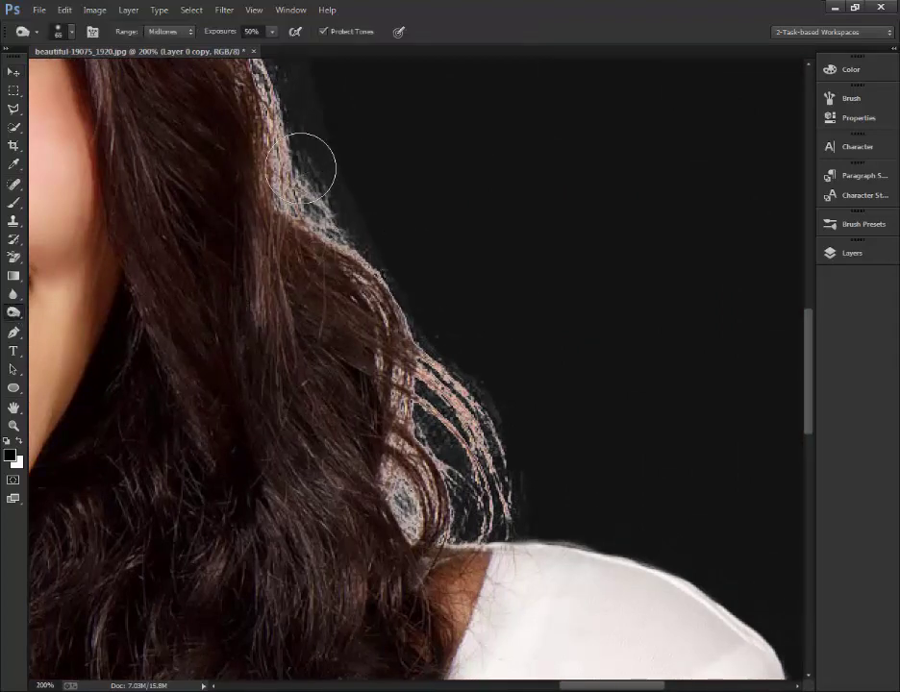
mouse_move(284, 143)
left_mouse_down()
mouse_move(279, 207)
mouse_move(305, 281)
mouse_move(339, 300)
mouse_move(461, 429)
mouse_move(448, 396)
mouse_move(456, 411)
mouse_move(423, 462)
mouse_move(401, 527)
mouse_move(336, 318)
mouse_move(240, 178)
mouse_move(293, 205)
left_mouse_up()
scroll(269, 164, "up", 1)
scroll(240, 183, "up", 1)
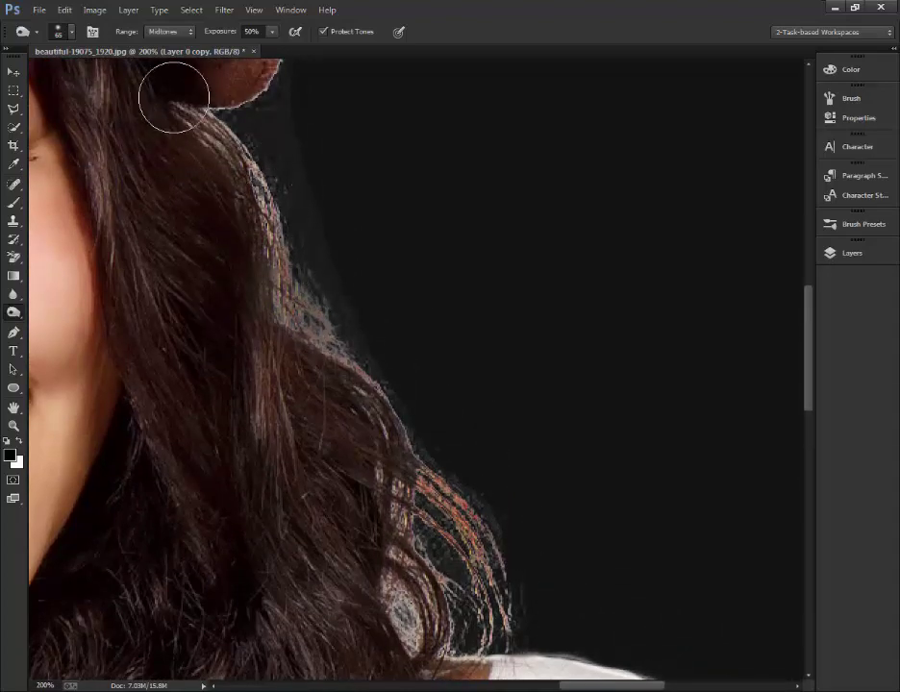
mouse_move(248, 93)
left_mouse_down()
mouse_move(286, 151)
mouse_move(260, 204)
mouse_move(298, 280)
mouse_move(249, 146)
mouse_move(207, 101)
mouse_move(268, 161)
mouse_move(307, 252)
mouse_move(266, 167)
mouse_move(298, 283)
mouse_move(337, 363)
mouse_move(322, 330)
mouse_move(362, 361)
mouse_move(434, 497)
mouse_move(491, 575)
mouse_move(429, 466)
mouse_move(431, 537)
mouse_move(376, 581)
mouse_move(279, 533)
mouse_move(259, 506)
mouse_move(248, 321)
left_mouse_up()
scroll(288, 519, "down", 3)
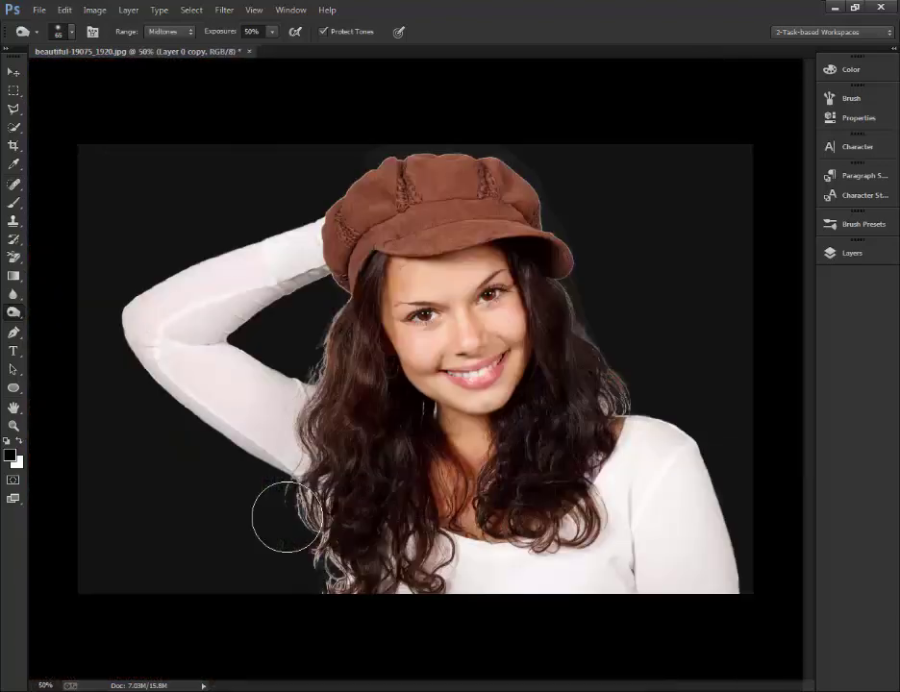
mouse_move(598, 391)
left_mouse_down()
mouse_move(589, 412)
mouse_move(623, 376)
mouse_move(558, 389)
left_mouse_up()
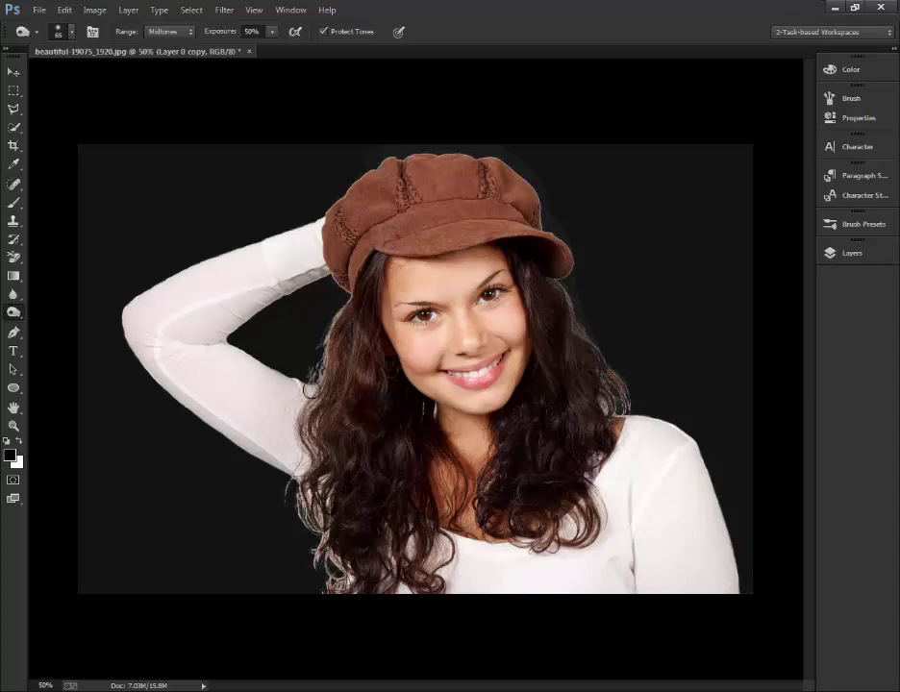
mouse_move(322, 379)
left_mouse_down()
mouse_move(324, 325)
mouse_move(341, 334)
mouse_move(309, 526)
mouse_move(298, 503)
mouse_move(304, 574)
mouse_move(320, 571)
mouse_move(328, 582)
mouse_move(341, 561)
mouse_move(330, 593)
mouse_move(310, 568)
mouse_move(309, 543)
mouse_move(302, 554)
mouse_move(327, 526)
mouse_move(319, 500)
mouse_move(287, 522)
left_mouse_up()
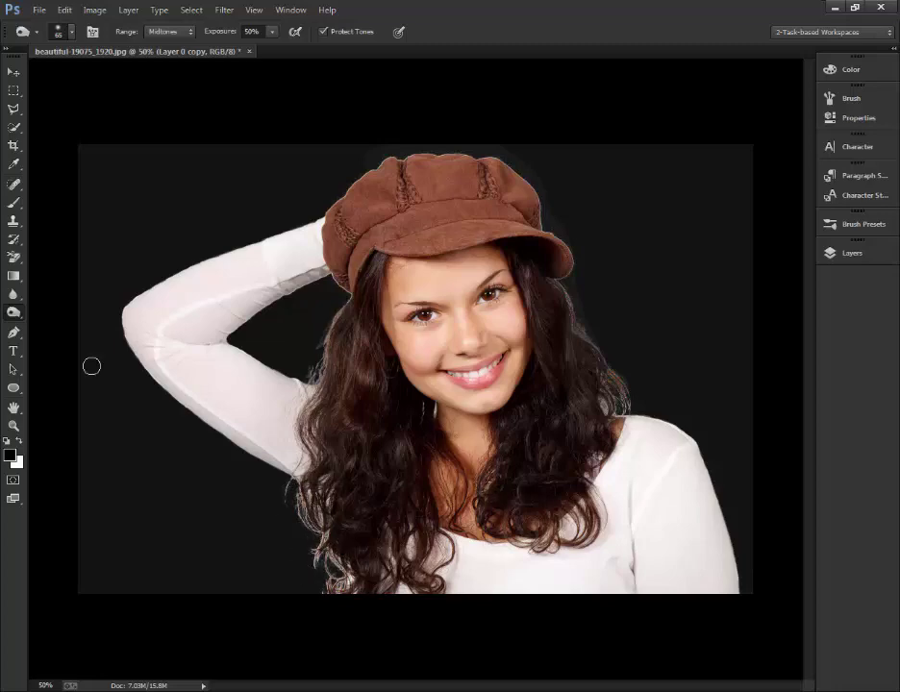
Hide Color Fill 1 and Layer 0 to leave only the masked Layer 0 copy showing, and collapse the layer list.
left_click(13, 293)
left_click(853, 253)
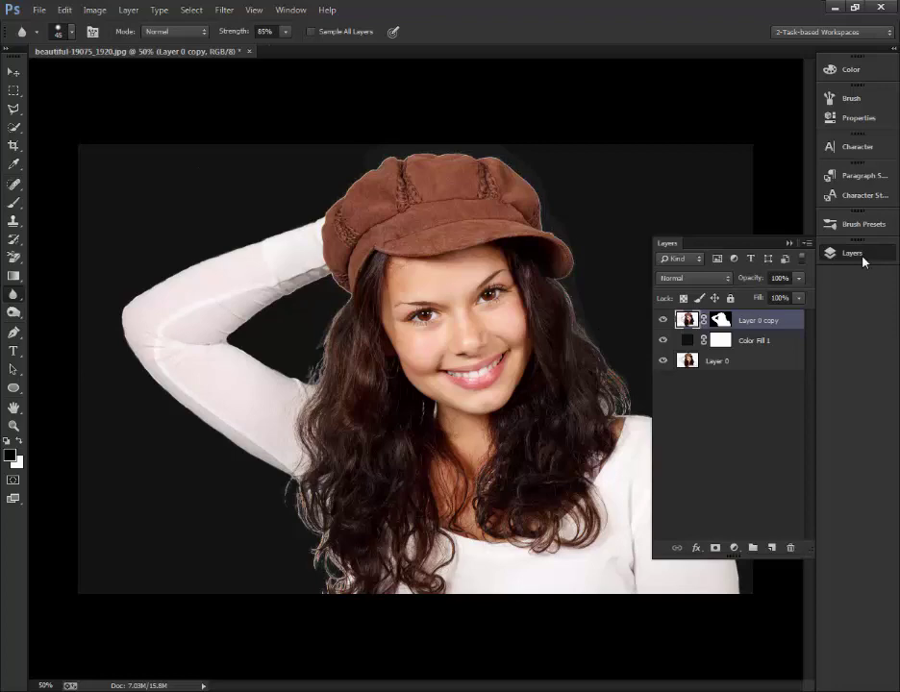
left_click(662, 342)
left_click(663, 362)
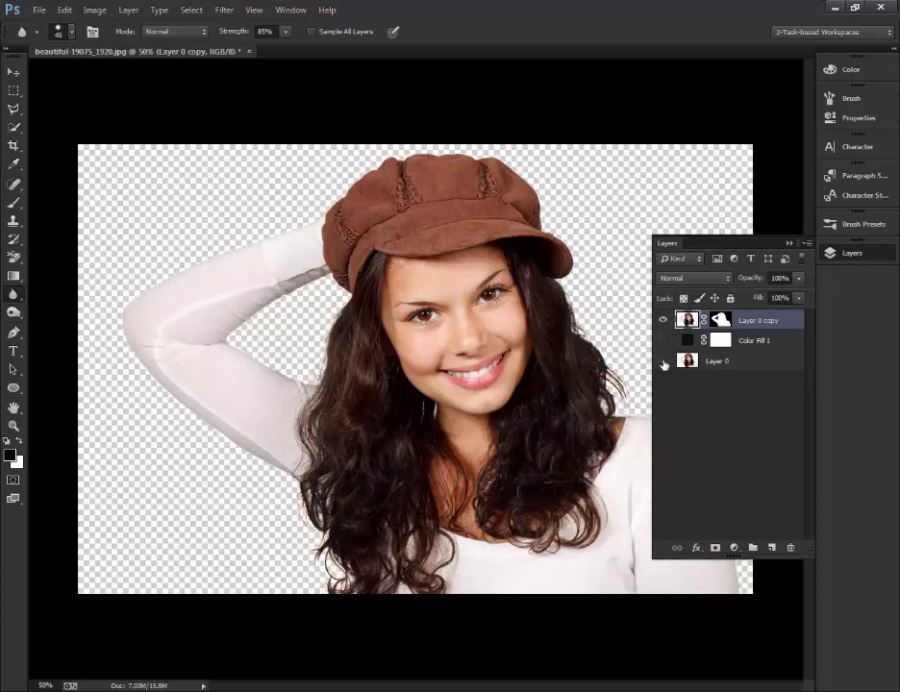
left_click(788, 244)
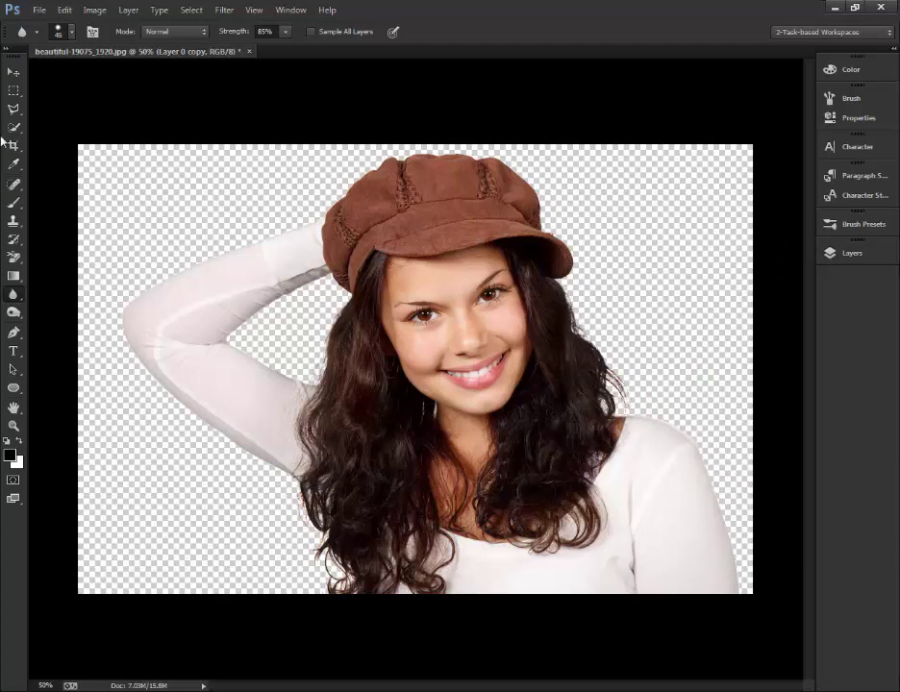
Examine the cutout's hair, arm and shoulder edges against transparency at several magnifications up to 200%.
left_click(13, 71)
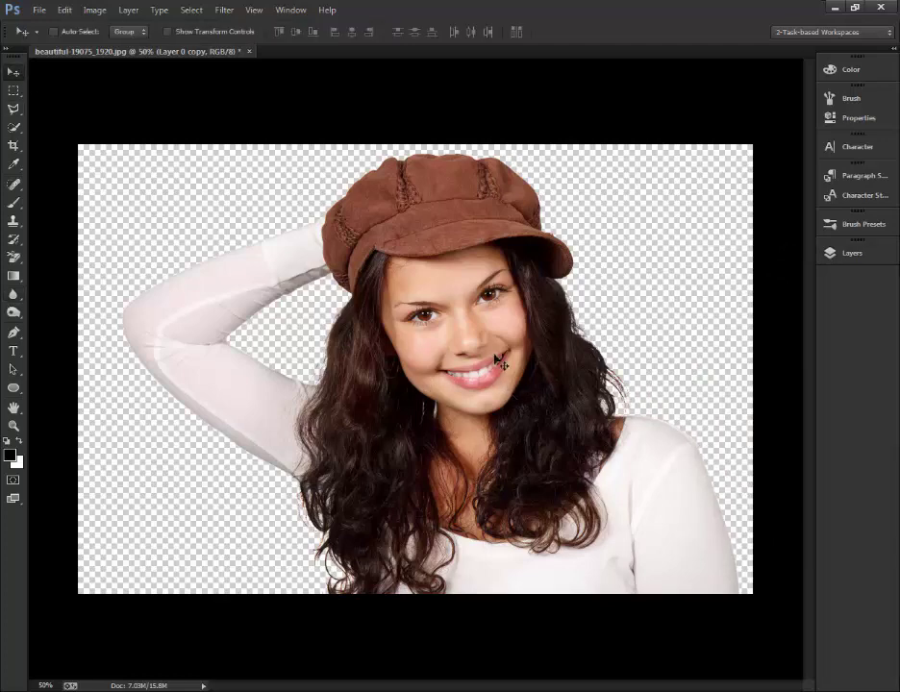
scroll(516, 406, "up", 2)
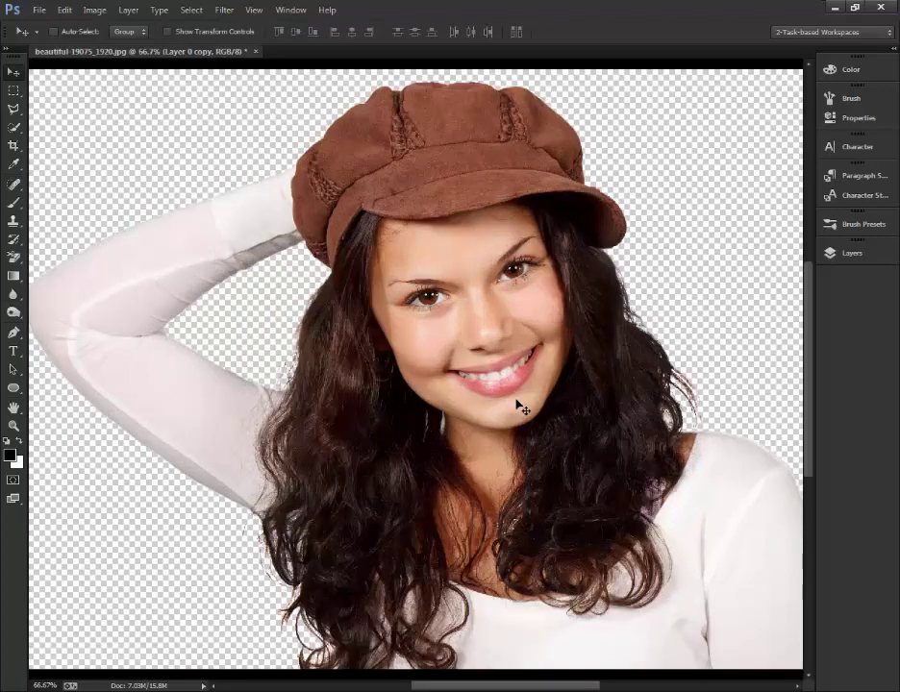
scroll(517, 406, "down", 1)
scroll(517, 406, "down", 1)
scroll(516, 406, "up", 3)
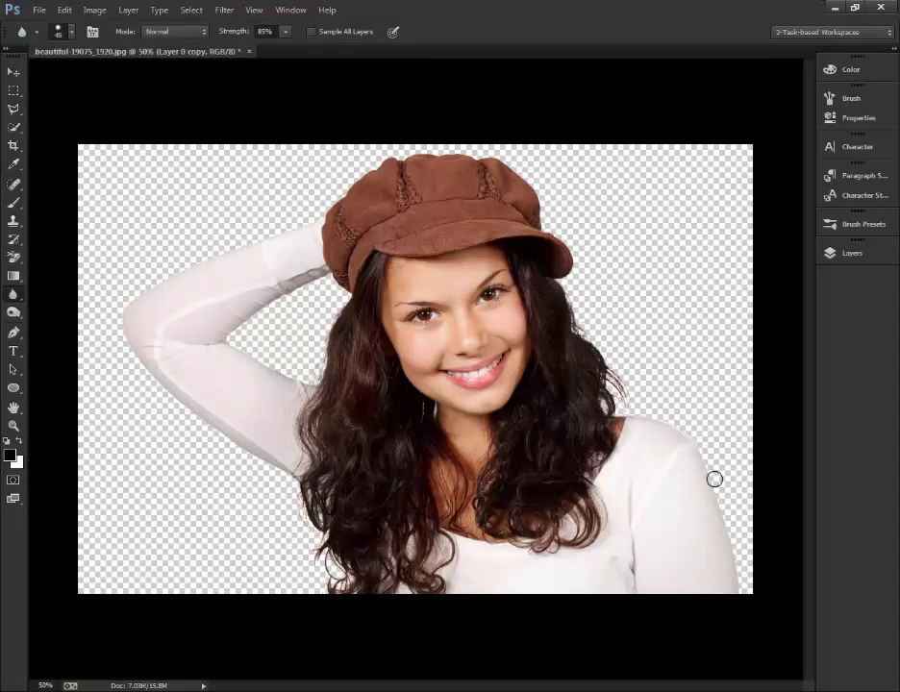
key("v")
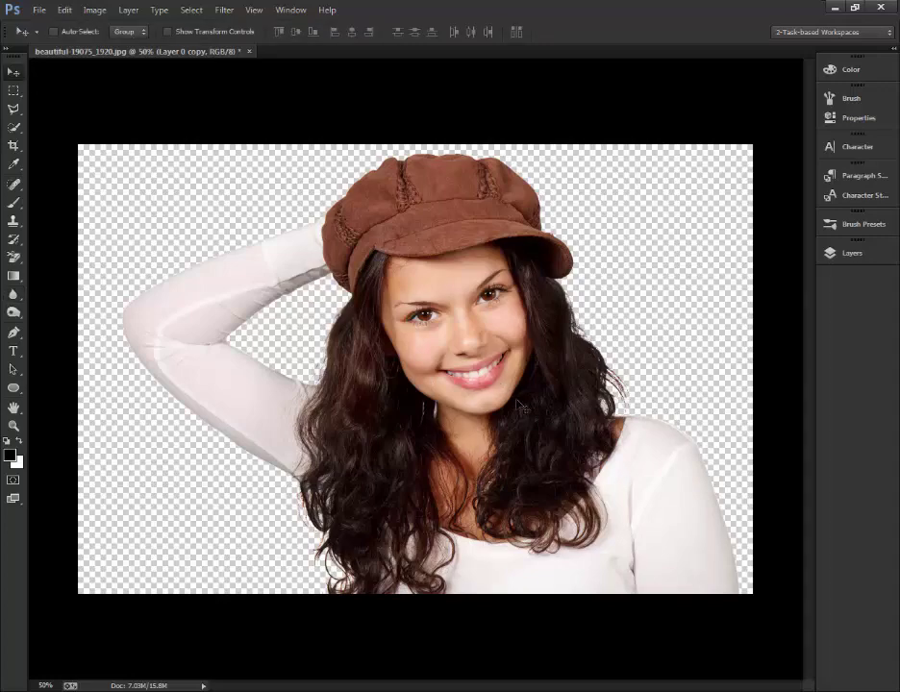
scroll(516, 405, "up", 3)
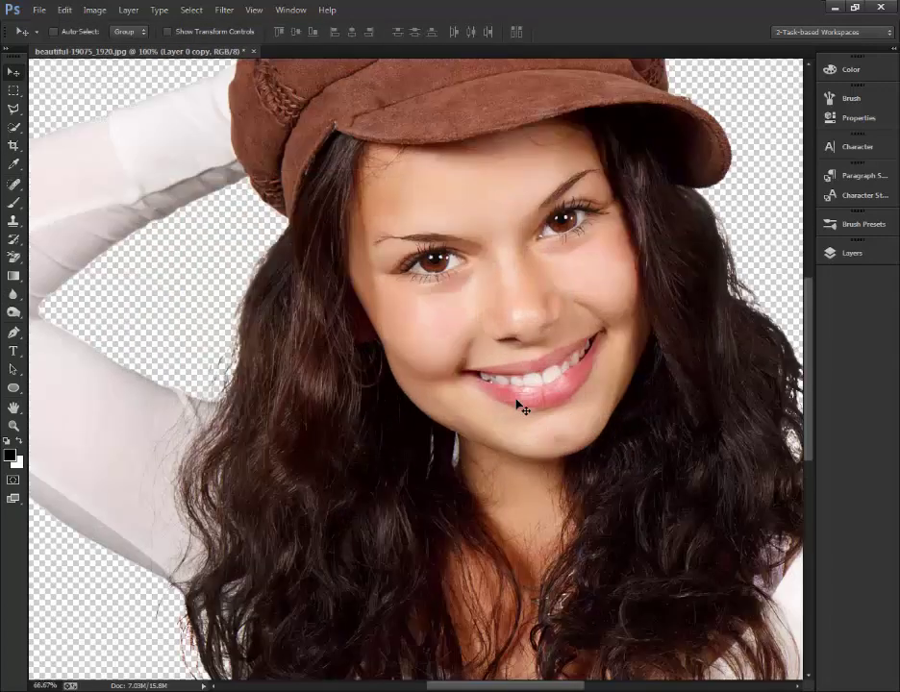
scroll(516, 404, "down", 1)
scroll(516, 404, "down", 1)
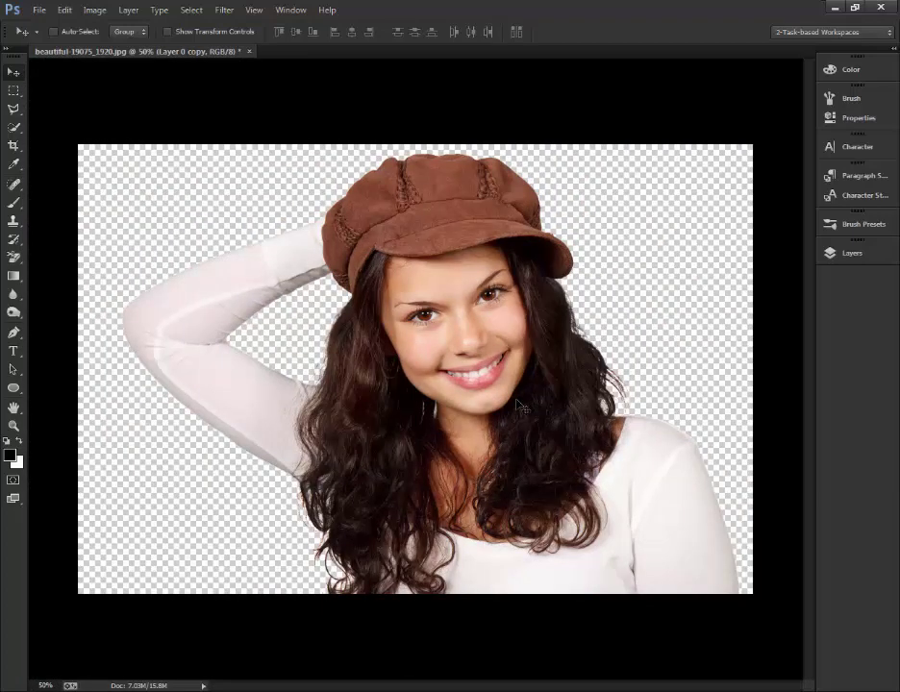
scroll(516, 405, "up", 3)
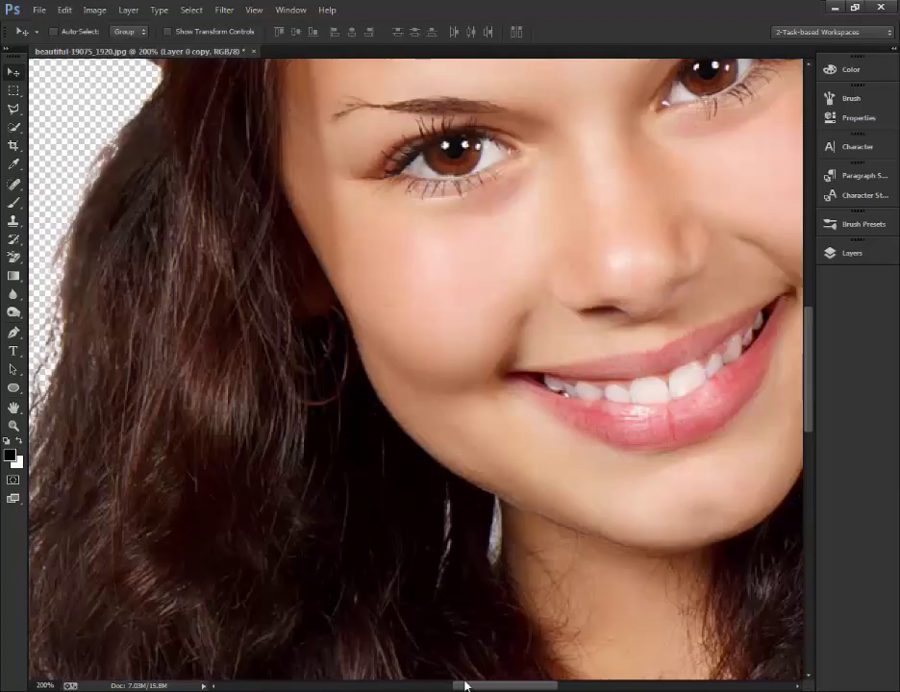
left_click_drag(464, 685, 585, 686)
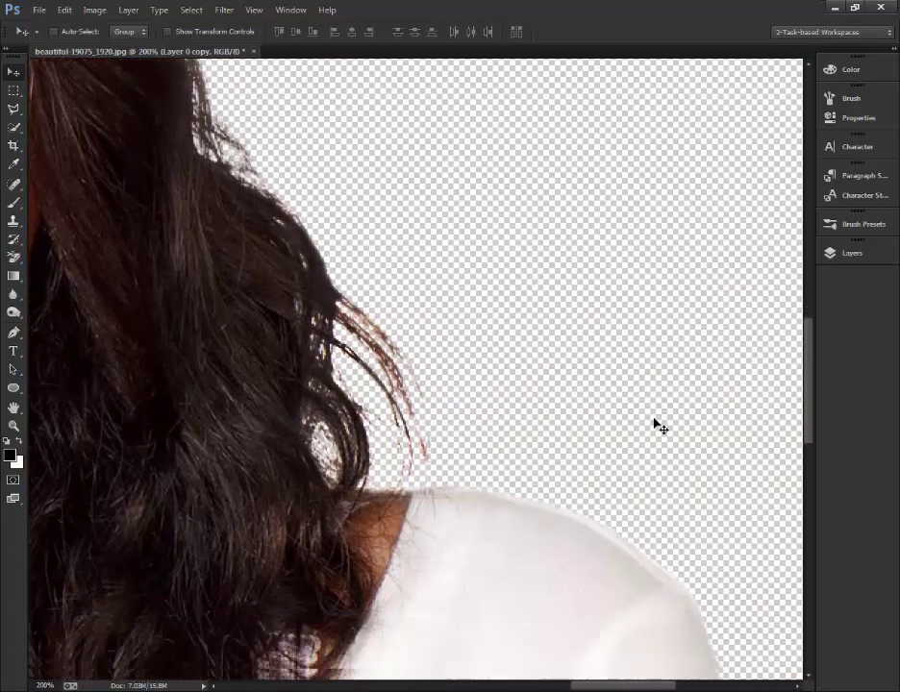
scroll(660, 426, "down", 5)
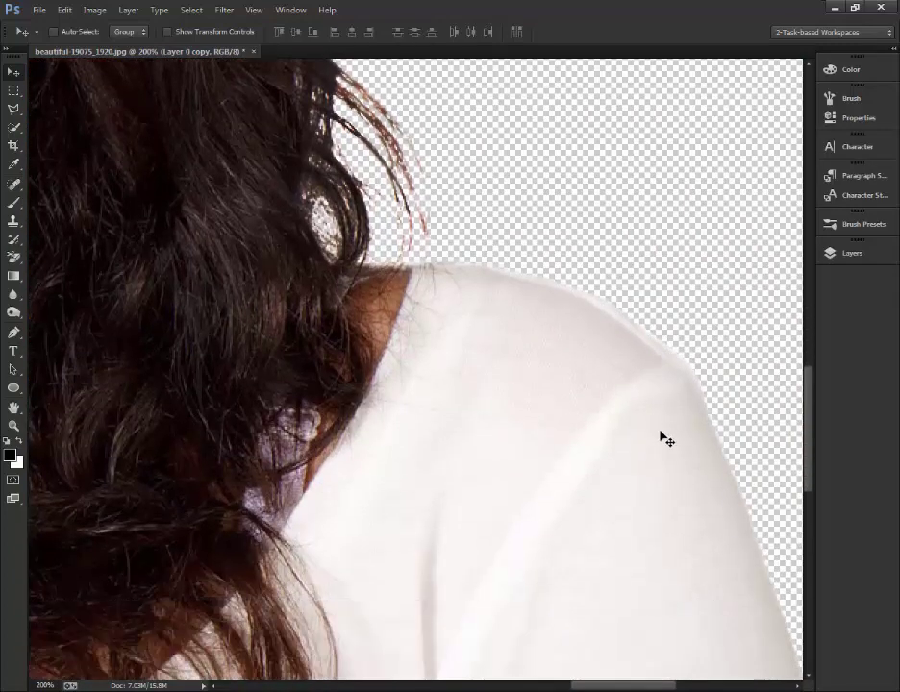
scroll(664, 437, "down", 4)
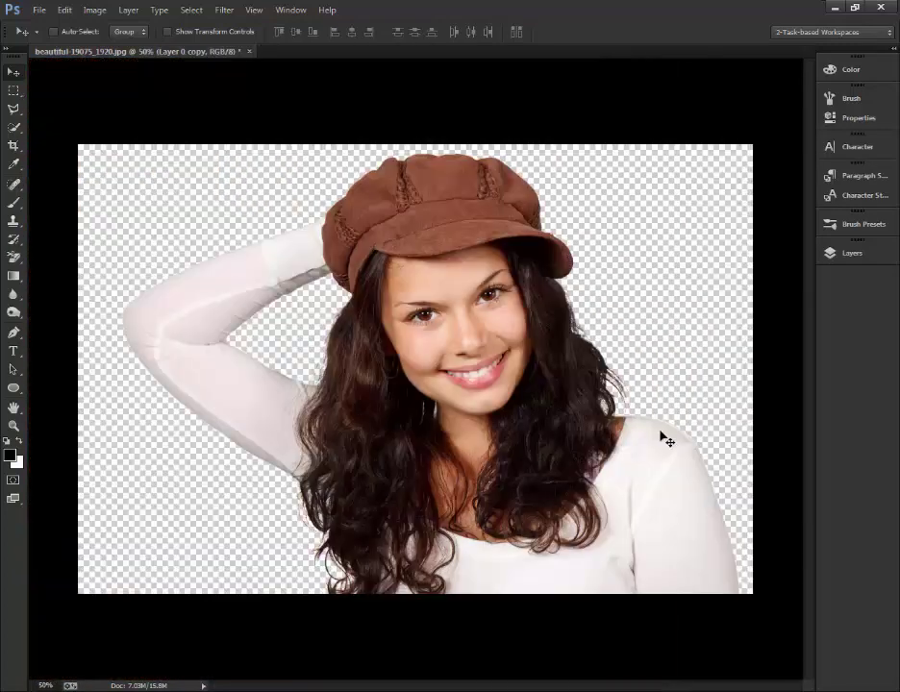